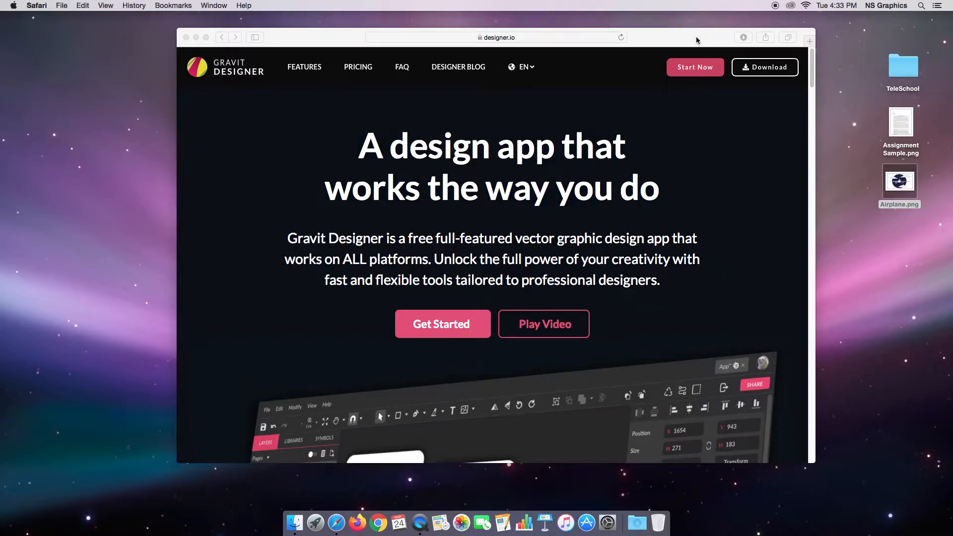
Start Gravit Designer in the browser and create a new design at the US-Letter Landscape (11x8.5 in) print size
{"action": "left_click_drag", "start_coordinate": [695, 36], "coordinate": [693, 40]}
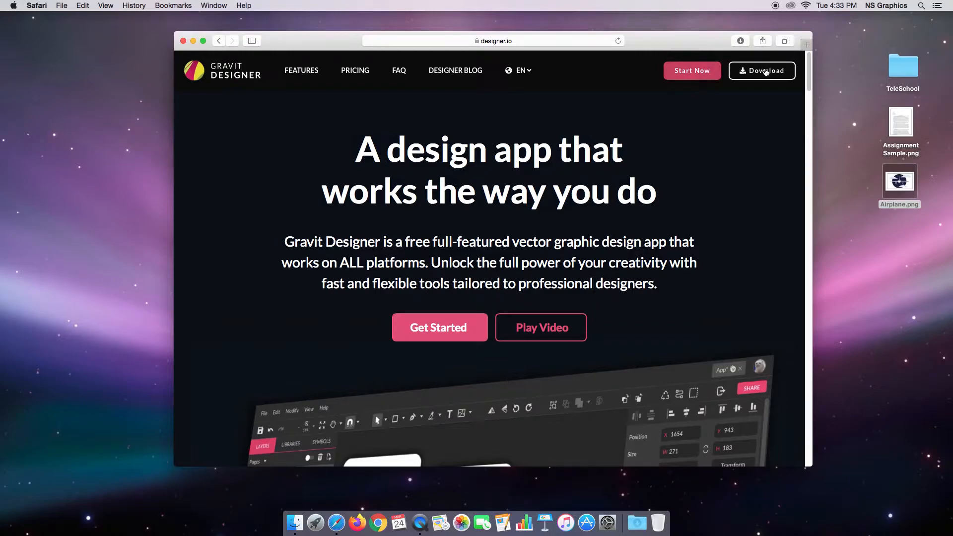
{"action": "left_click", "coordinate": [702, 72]}
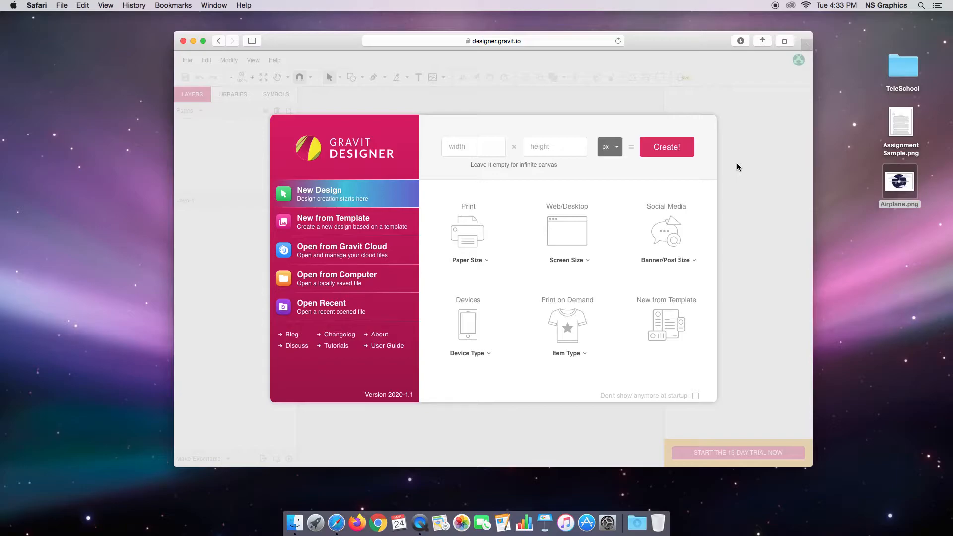
{"action": "left_click", "coordinate": [468, 231]}
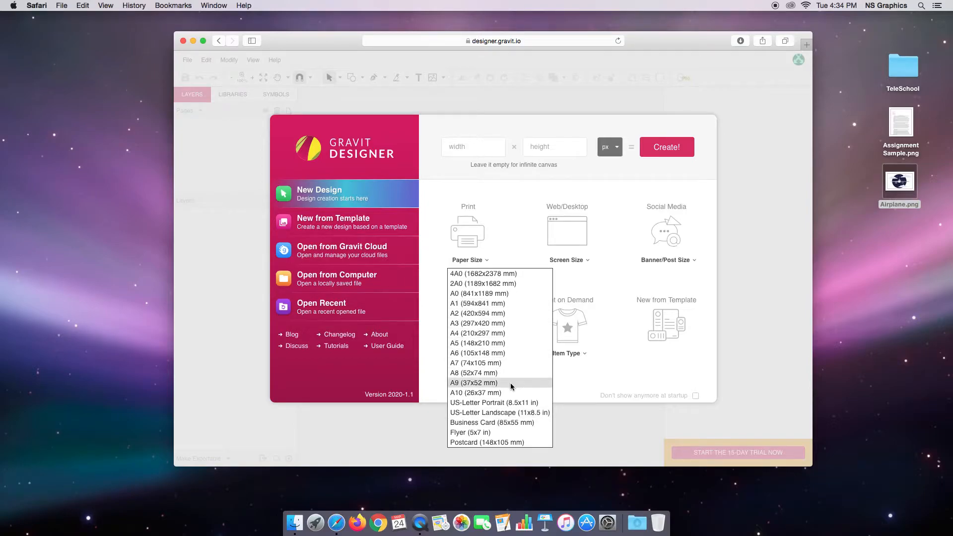
{"action": "left_click", "coordinate": [534, 413]}
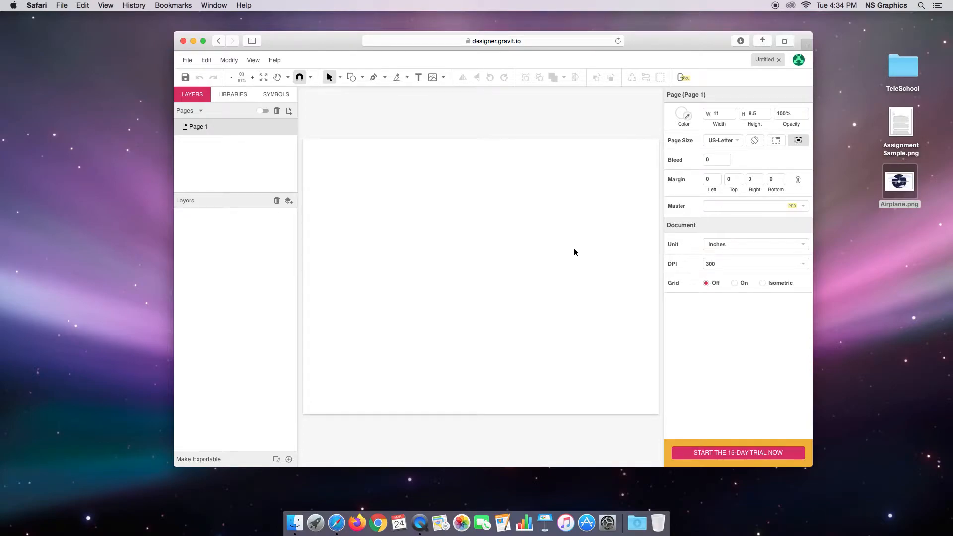
Open Airplane.png from the desktop in Preview, examine the reference illustration, and quit Preview
{"action": "left_click", "coordinate": [899, 183]}
{"action": "double_click", "coordinate": [900, 183]}
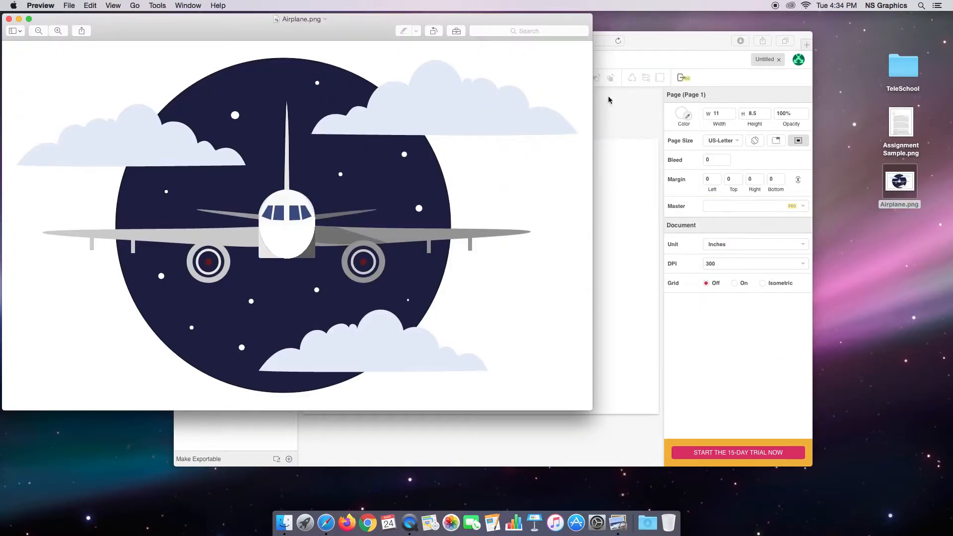
{"action": "left_click_drag", "start_coordinate": [373, 34], "coordinate": [406, 80]}
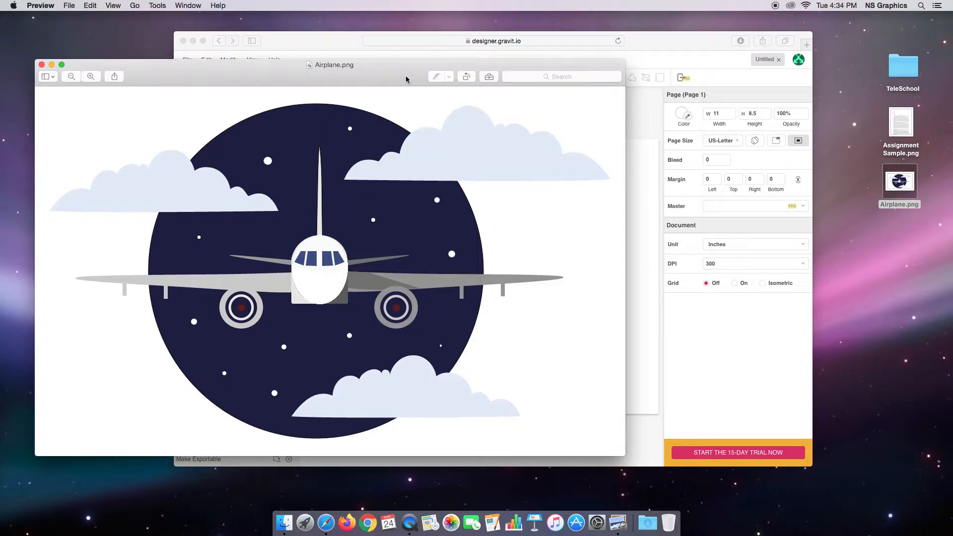
{"action": "key", "text": "super+q"}
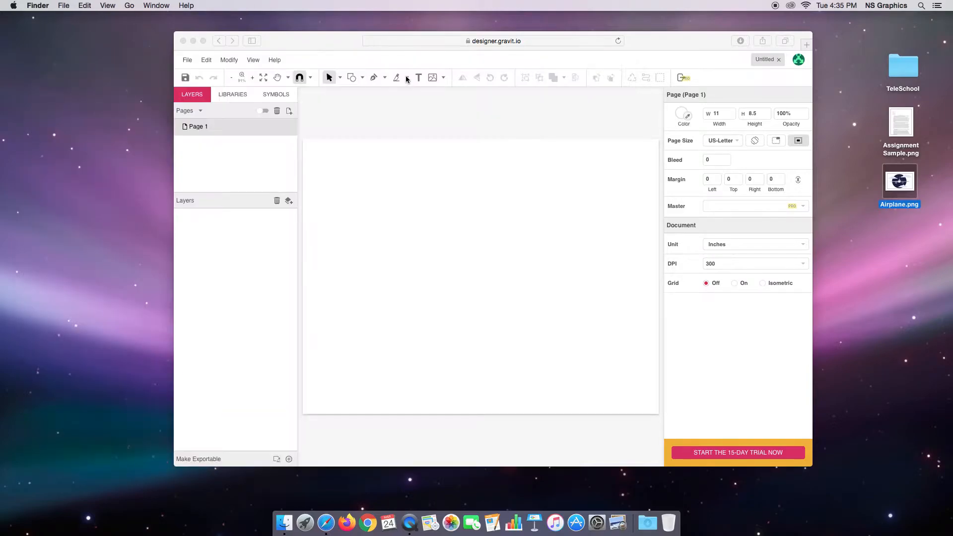
Place the Airplane.png image from the Desktop onto the page and reduce its opacity to 50%
{"action": "left_click", "coordinate": [644, 38]}
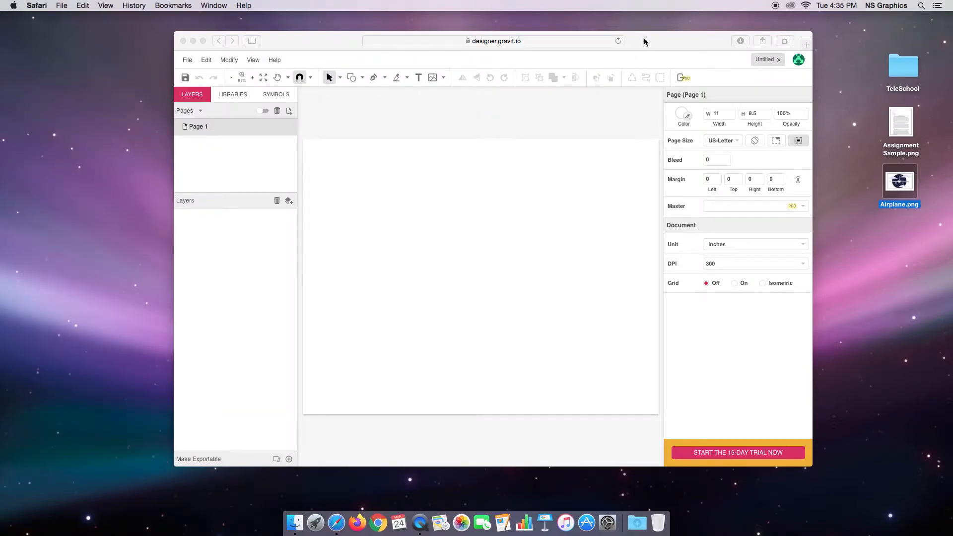
{"action": "left_click", "coordinate": [444, 80]}
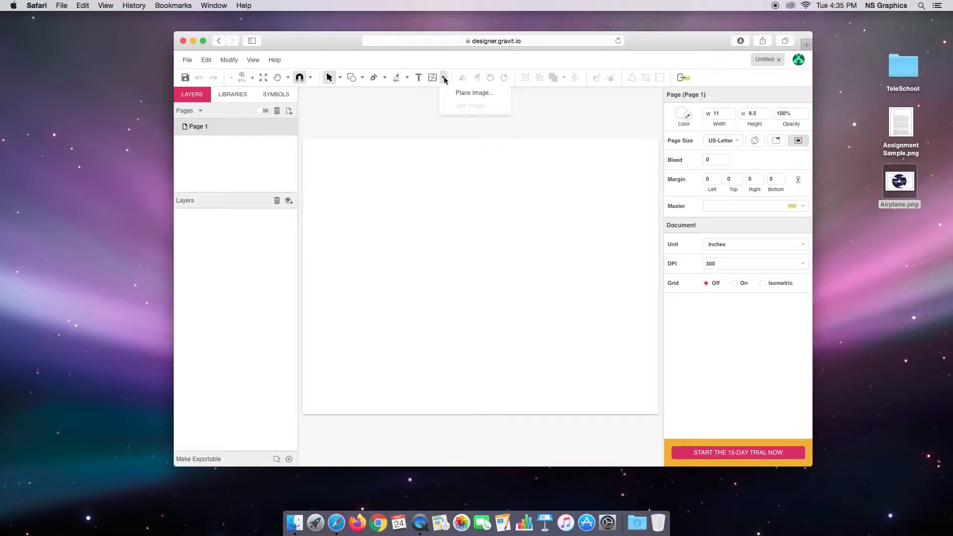
{"action": "left_click", "coordinate": [472, 93]}
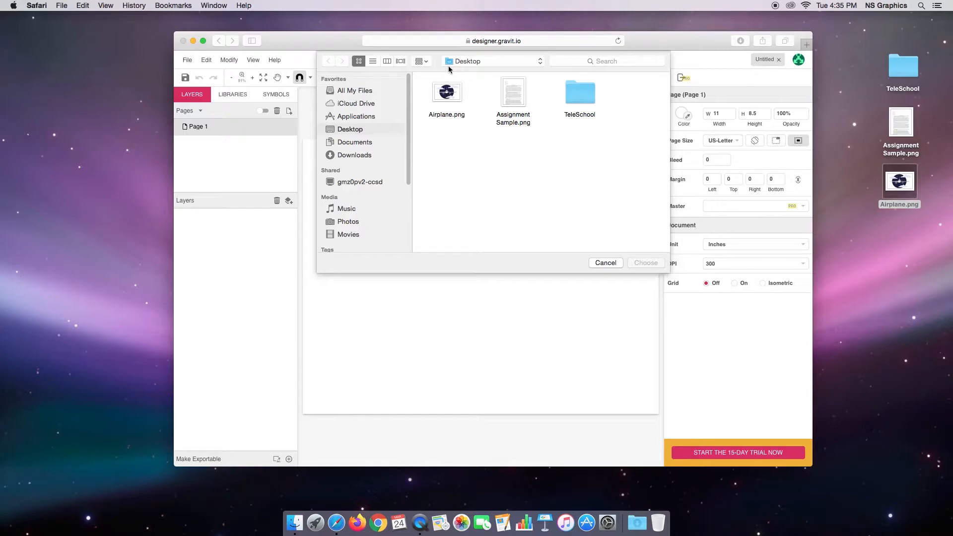
{"action": "left_click", "coordinate": [458, 93]}
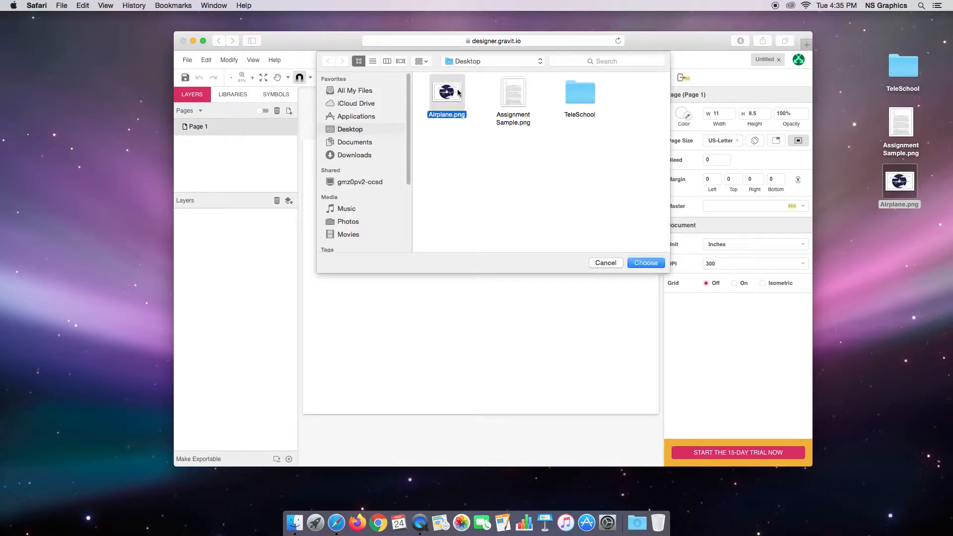
{"action": "left_click", "coordinate": [646, 263]}
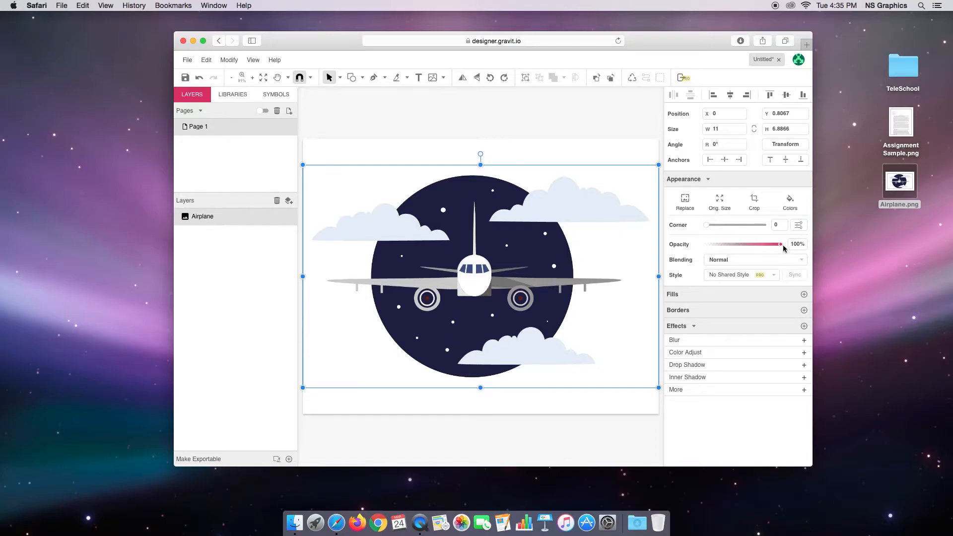
{"action": "left_click_drag", "start_coordinate": [780, 245], "coordinate": [749, 247]}
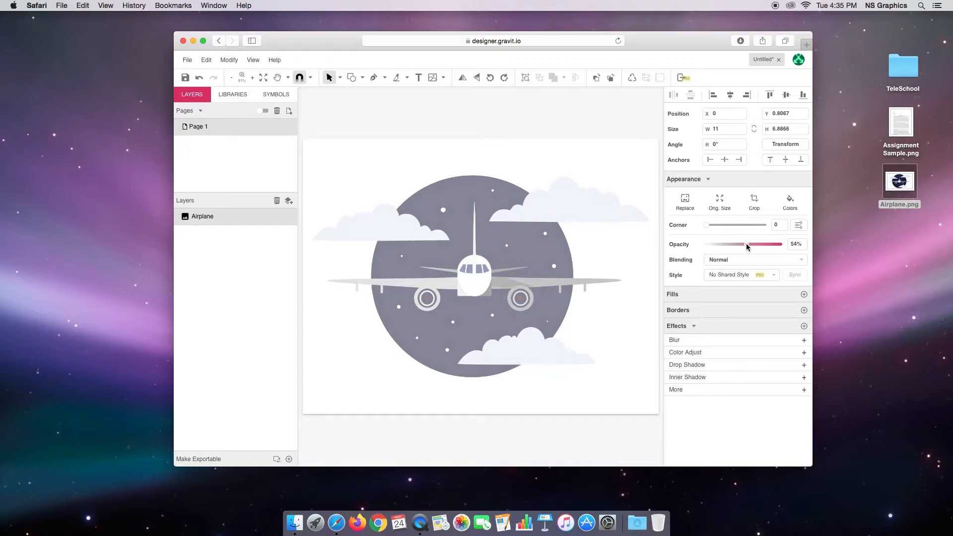
{"action": "left_click_drag", "start_coordinate": [746, 247], "coordinate": [743, 246]}
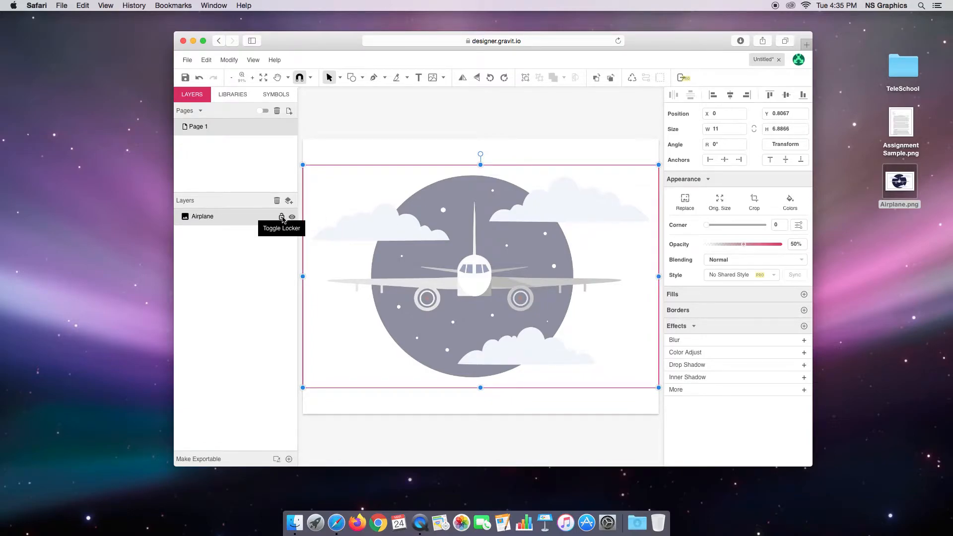
Lock the Airplane image and add a new layer above it
{"action": "left_click", "coordinate": [281, 218]}
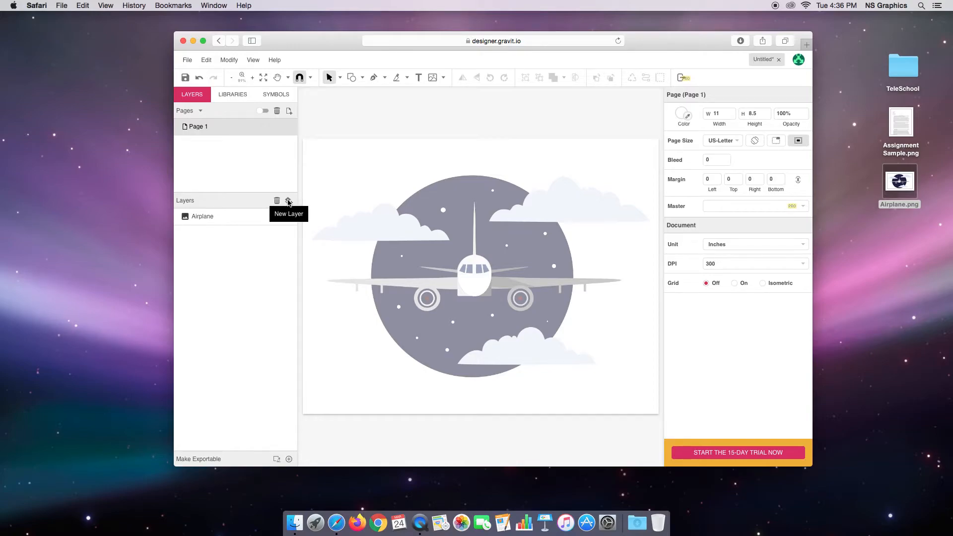
{"action": "left_click", "coordinate": [288, 201]}
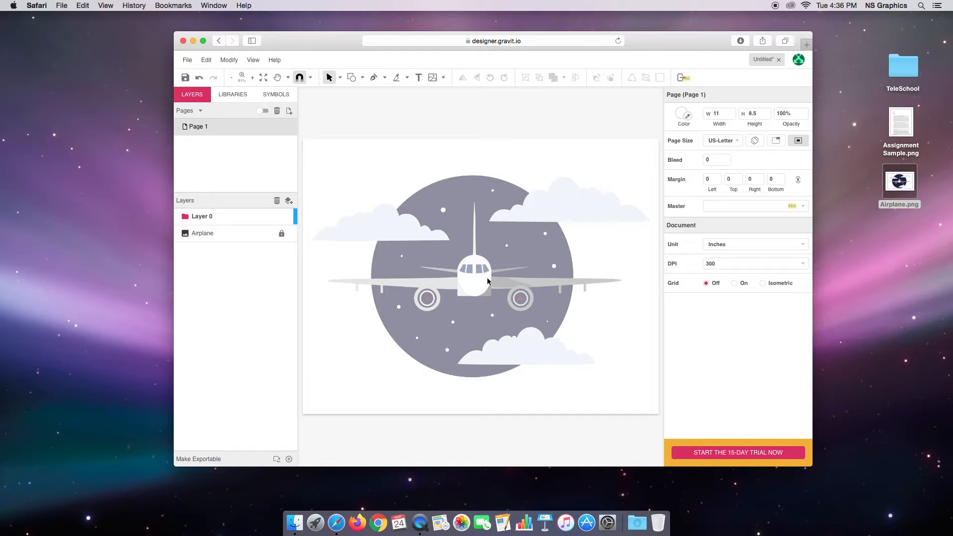
{"action": "key", "text": "super+plus"}
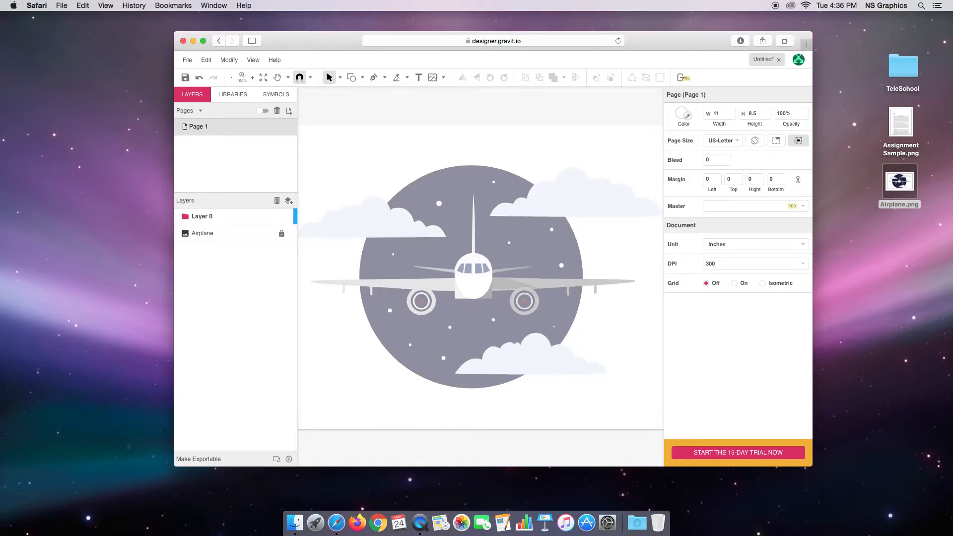
{"action": "key", "text": "super+plus"}
{"action": "key", "text": "super+plus"}
{"action": "key", "text": "super+plus"}
{"action": "key", "text": "super+plus"}
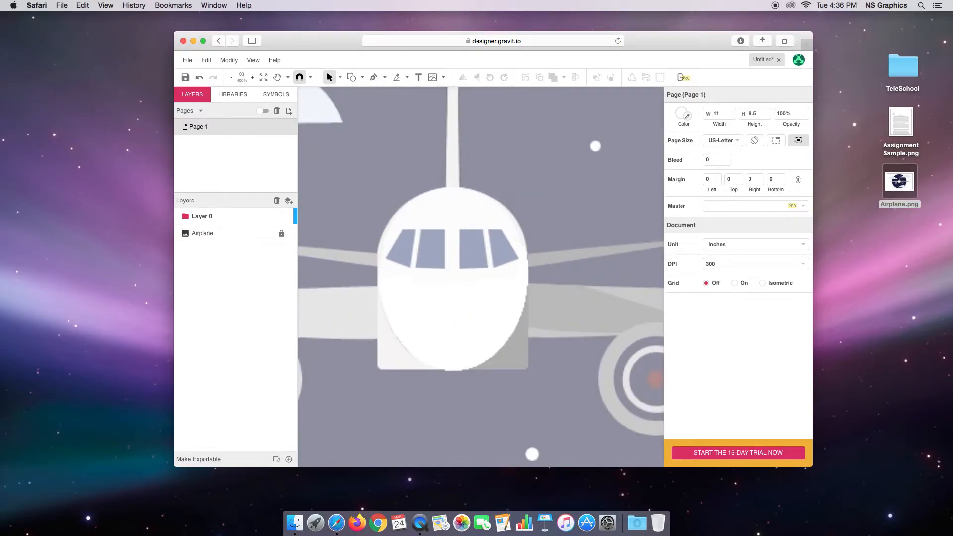
{"action": "key", "text": "super+minus"}
{"action": "key", "text": "super+minus"}
{"action": "key", "text": "super+minus"}
{"action": "key", "text": "super+minus"}
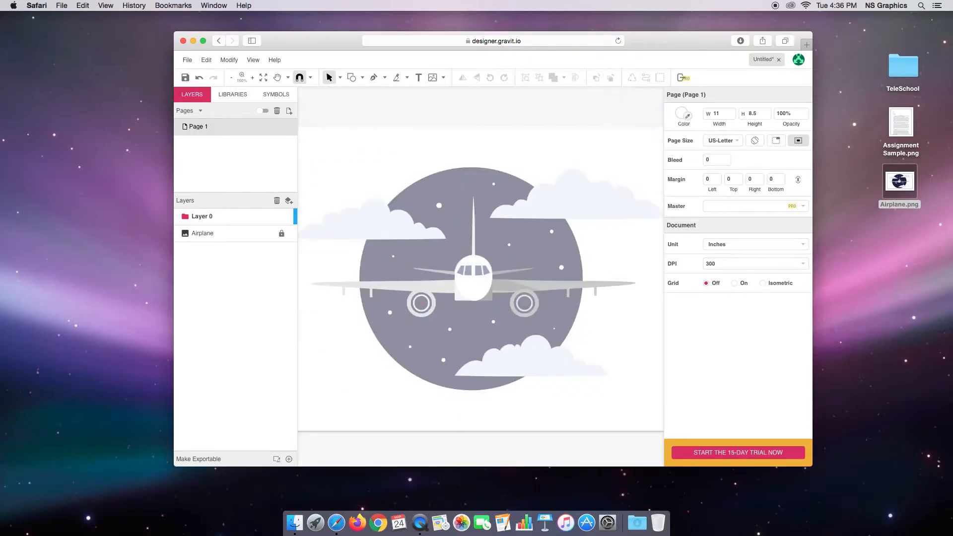
Trace the airplane's leftmost cockpit window as a closed four-corner shape with the Pen tool
{"action": "key", "text": "super+plus"}
{"action": "key", "text": "super+plus"}
{"action": "key", "text": "super+plus"}
{"action": "key", "text": "super+plus"}
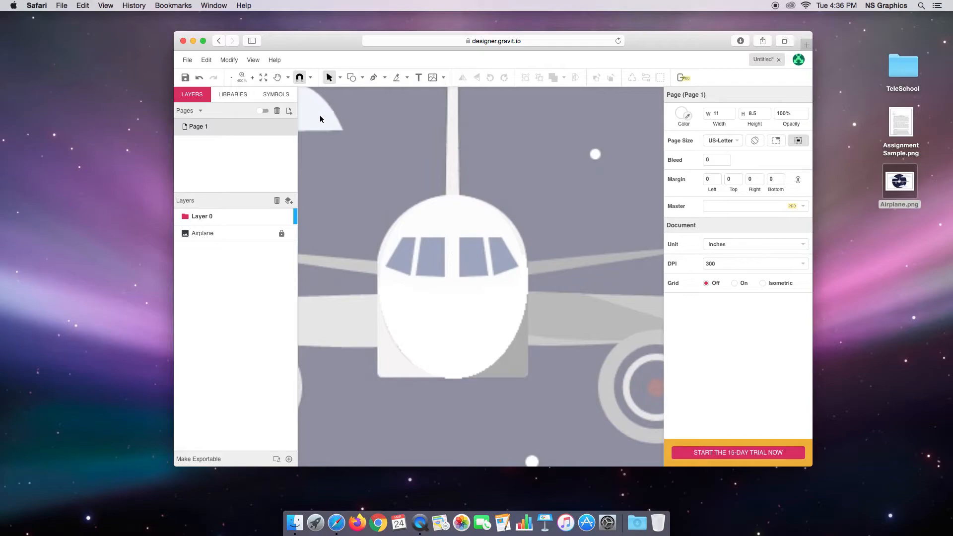
{"action": "left_click", "coordinate": [385, 78]}
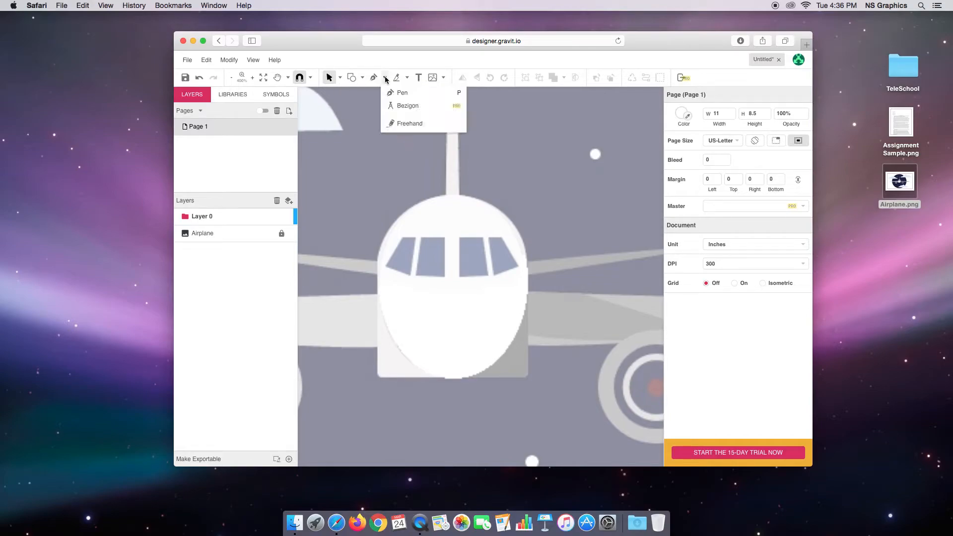
{"action": "left_click", "coordinate": [415, 93]}
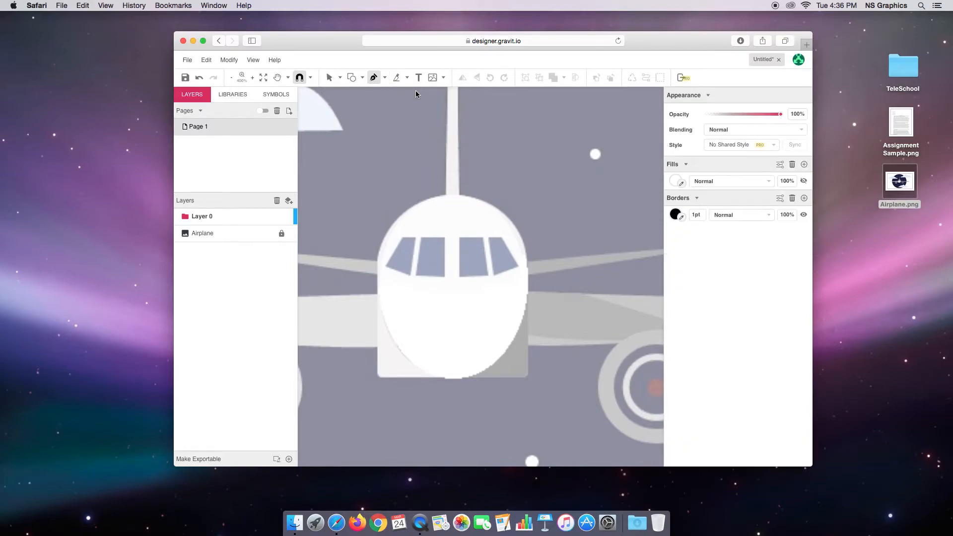
{"action": "left_click", "coordinate": [402, 238]}
{"action": "left_click", "coordinate": [416, 238]}
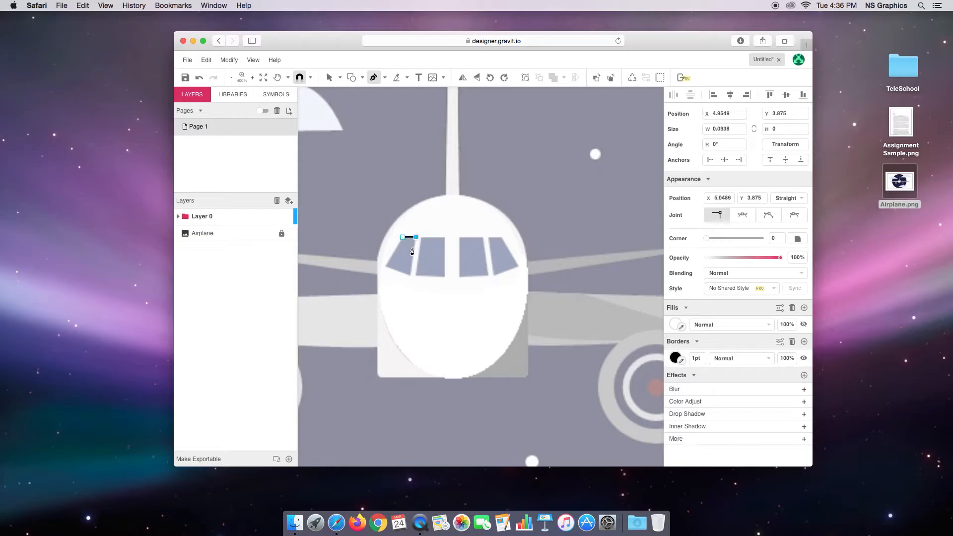
{"action": "left_click", "coordinate": [410, 276]}
{"action": "left_click", "coordinate": [386, 267]}
{"action": "left_click", "coordinate": [402, 238]}
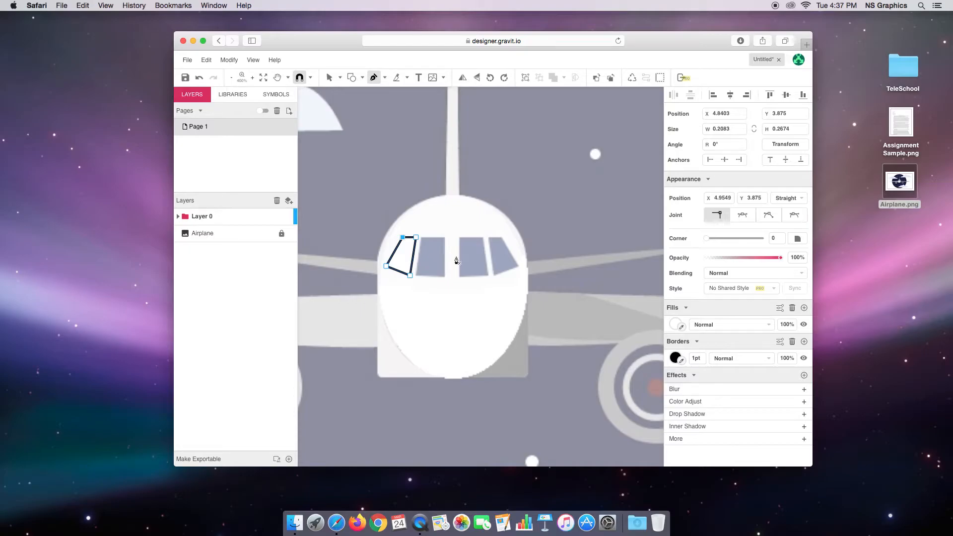
Fill the traced window with blue #4A86E8 and make its border fully transparent at 0% opacity
{"action": "left_click", "coordinate": [676, 324]}
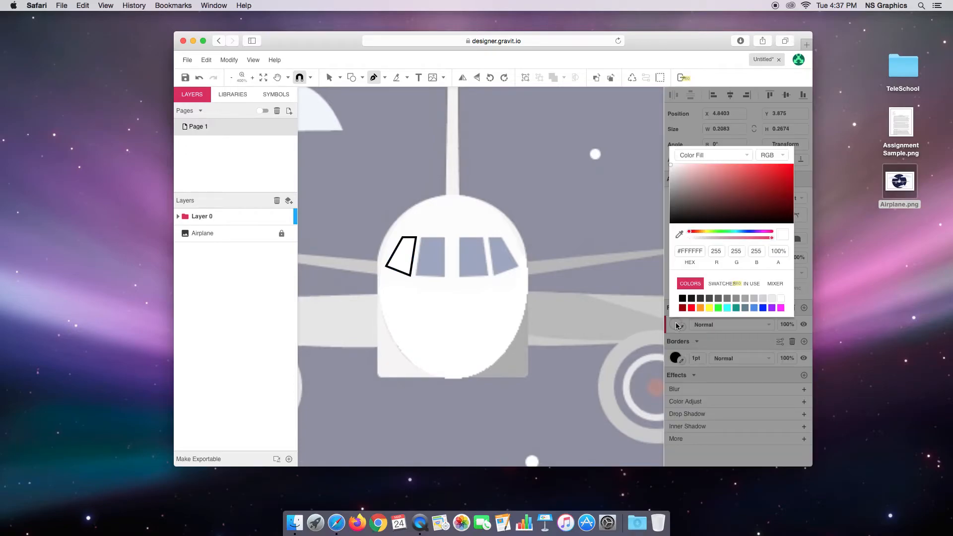
{"action": "left_click", "coordinate": [754, 308]}
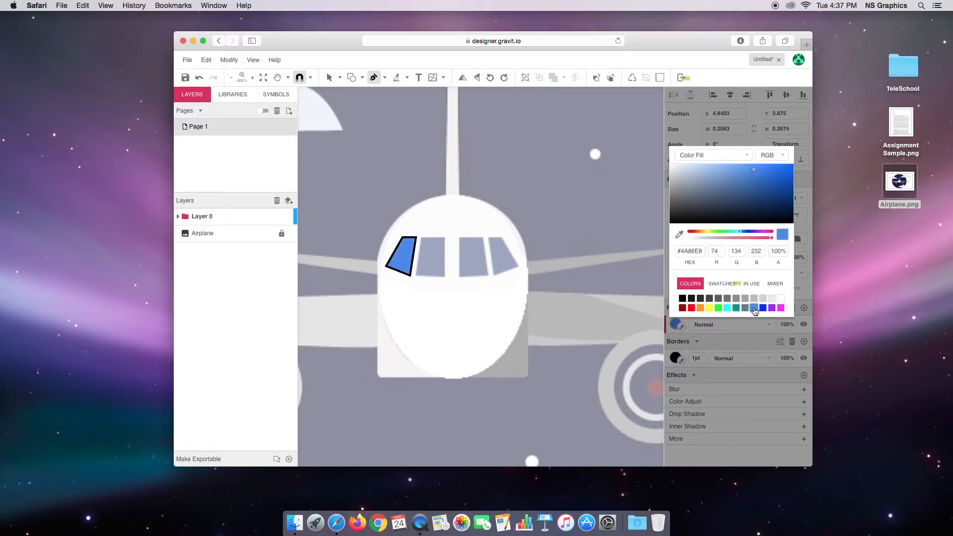
{"action": "left_click", "coordinate": [416, 239]}
{"action": "left_click", "coordinate": [676, 358]}
{"action": "left_click", "coordinate": [676, 358]}
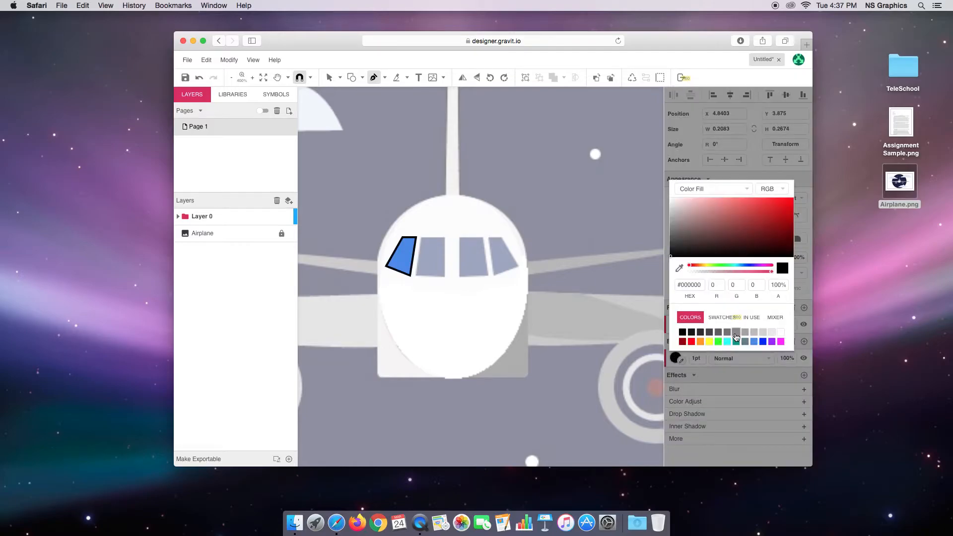
{"action": "left_click", "coordinate": [677, 358]}
{"action": "left_click", "coordinate": [677, 358]}
{"action": "left_click_drag", "start_coordinate": [771, 270], "coordinate": [683, 272]}
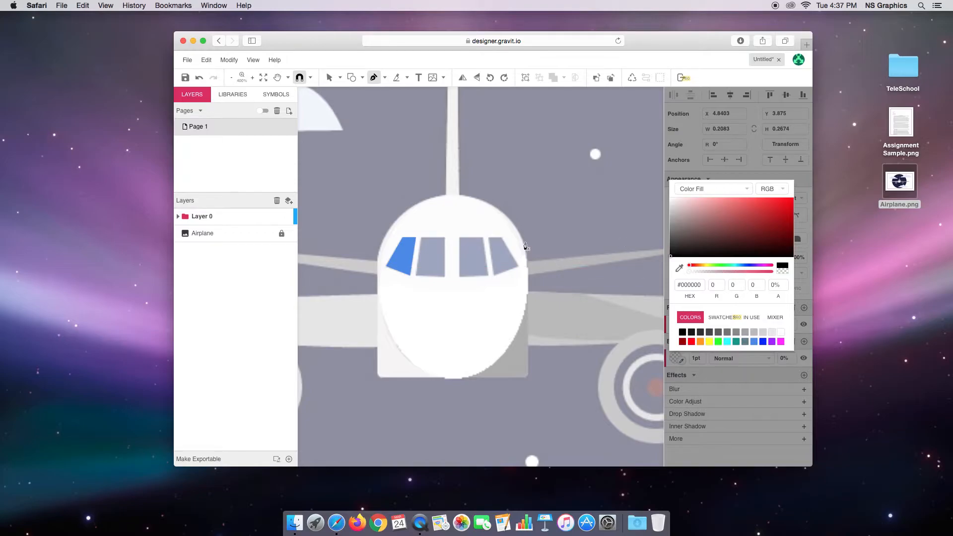
Trace the second cockpit window from the left as a closed four-corner shape, turning off snapping before placing its last corner
{"action": "left_click", "coordinate": [421, 238]}
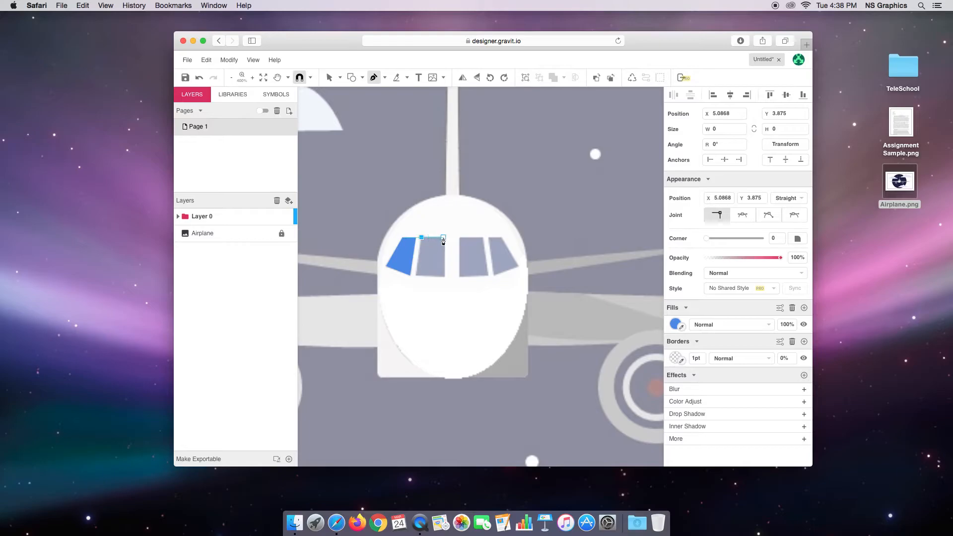
{"action": "left_click", "coordinate": [444, 237]}
{"action": "left_click", "coordinate": [443, 276]}
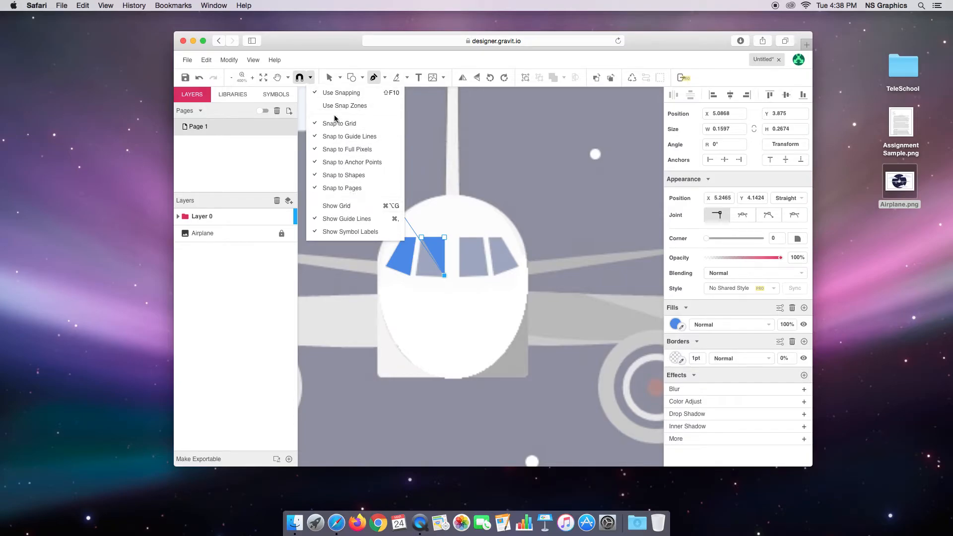
{"action": "left_click", "coordinate": [332, 94]}
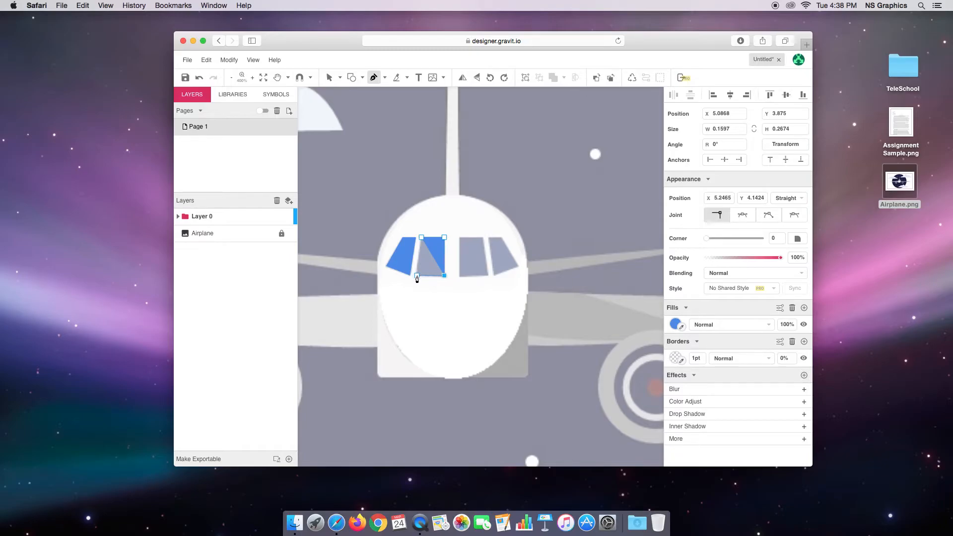
{"action": "left_click", "coordinate": [417, 275]}
{"action": "left_click", "coordinate": [422, 237]}
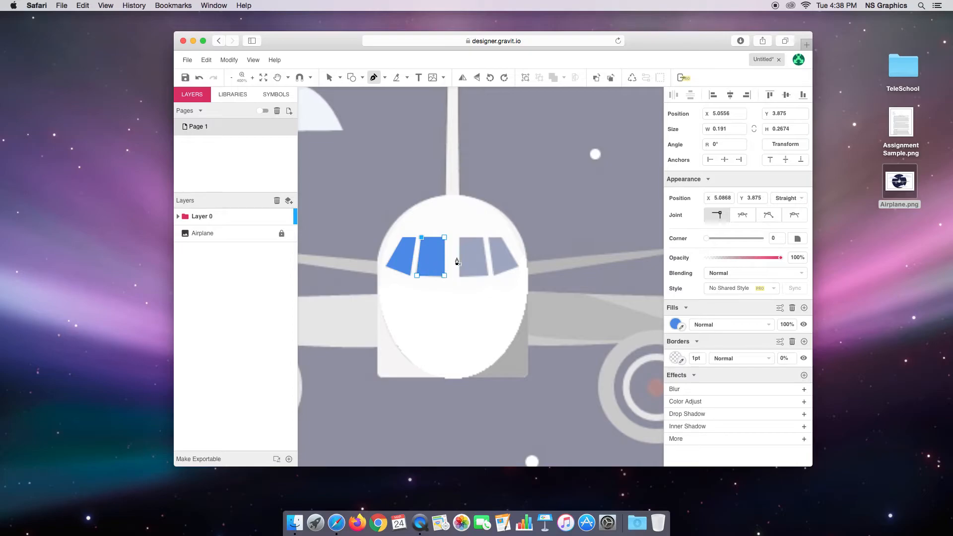
Trace the third cockpit window from the left as a closed four-corner shape with the Pen tool
{"action": "left_click", "coordinate": [459, 237]}
{"action": "left_click", "coordinate": [484, 237]}
{"action": "left_click", "coordinate": [488, 276]}
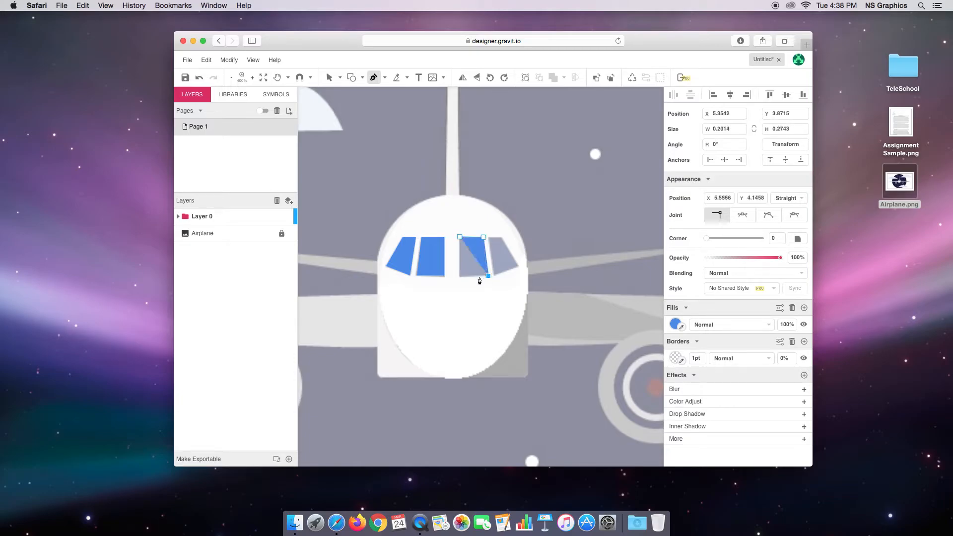
{"action": "left_click", "coordinate": [459, 277]}
{"action": "left_click", "coordinate": [459, 237]}
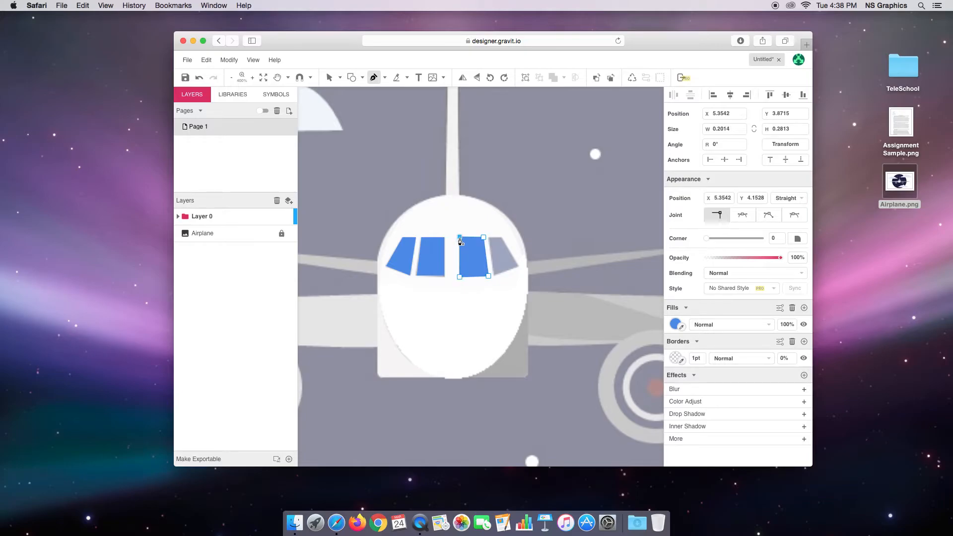
Trace the rightmost cockpit window as a closed four-corner shape about 0.22 × 0.26 in with the Pen tool
{"action": "left_click", "coordinate": [489, 239]}
{"action": "left_click", "coordinate": [502, 237]}
{"action": "left_click", "coordinate": [520, 267]}
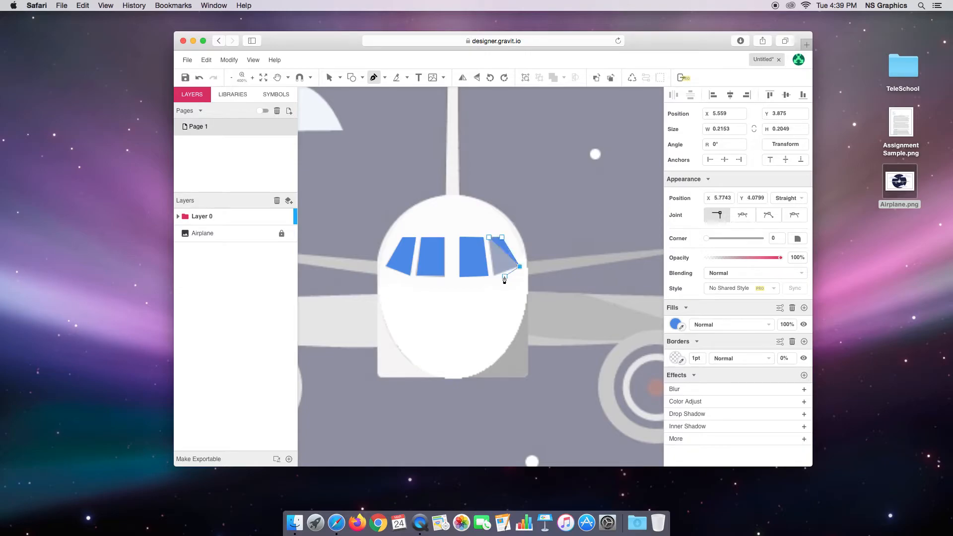
{"action": "left_click", "coordinate": [494, 276]}
{"action": "left_click", "coordinate": [489, 237]}
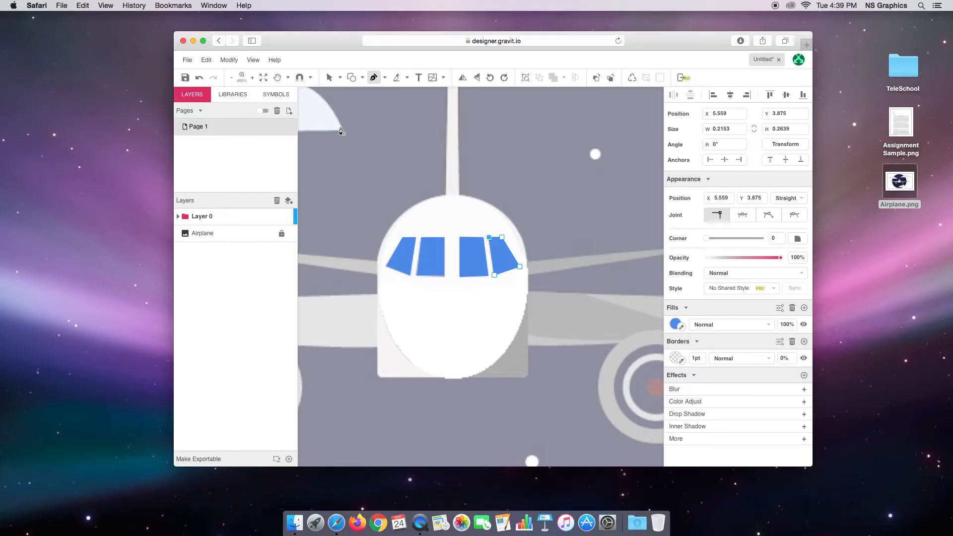
Draw a rectangle about 1.05 × 1.28 in covering the airplane's white nose and all four cockpit windows
{"action": "left_click", "coordinate": [363, 78]}
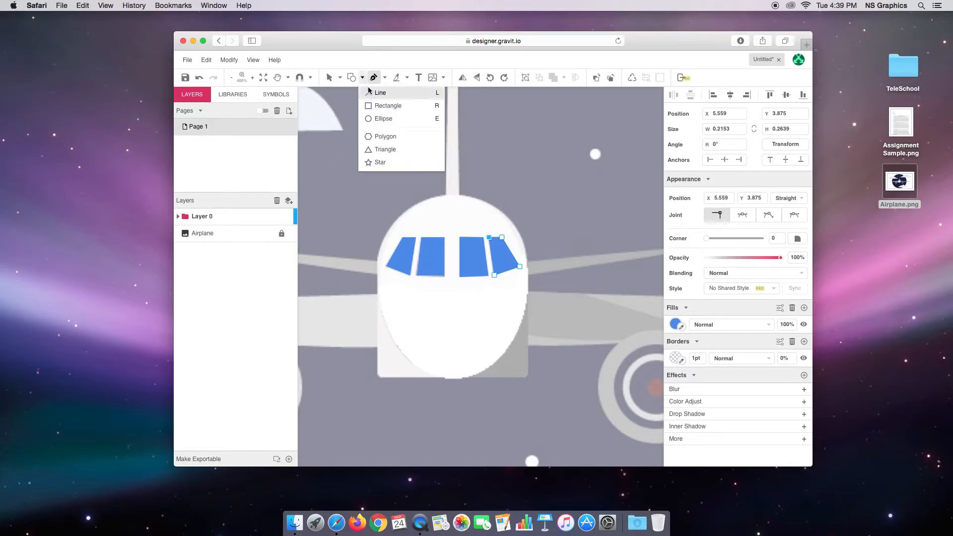
{"action": "left_click", "coordinate": [379, 108]}
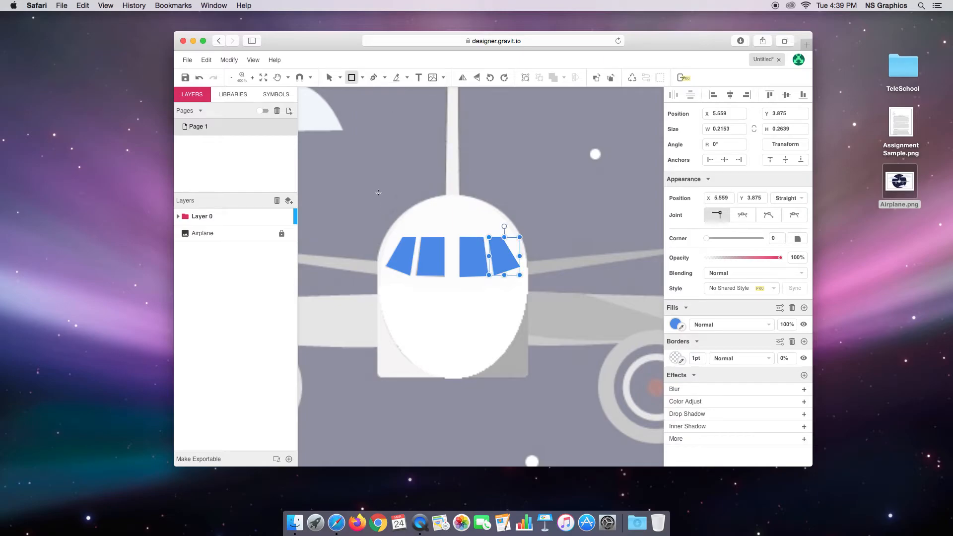
{"action": "mouse_move", "coordinate": [378, 195]}
{"action": "left_mouse_down"}
{"action": "mouse_move", "coordinate": [410, 268]}
{"action": "mouse_move", "coordinate": [481, 318]}
{"action": "mouse_move", "coordinate": [528, 378]}
{"action": "left_mouse_up"}
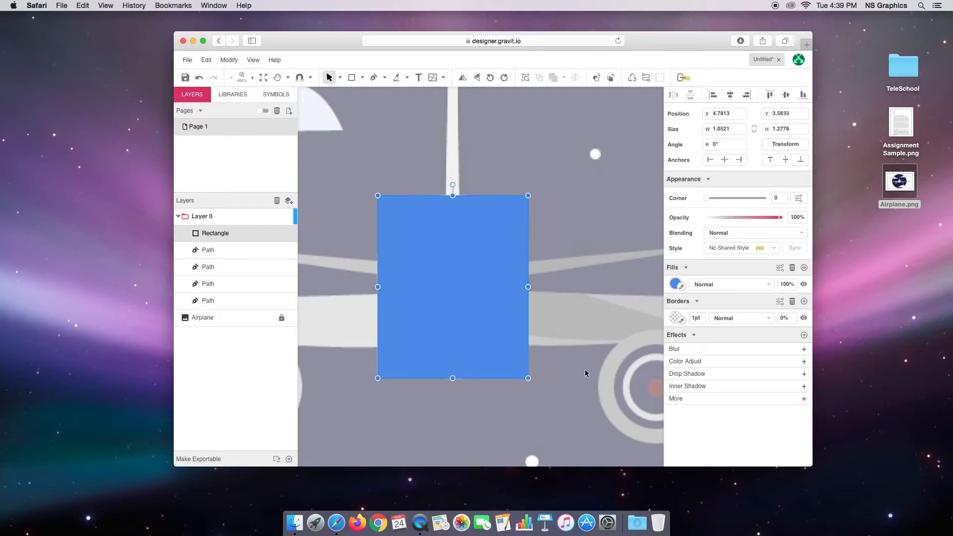
Make the nose rectangle's fill transparent
{"action": "left_click", "coordinate": [676, 286]}
{"action": "left_click", "coordinate": [724, 304]}
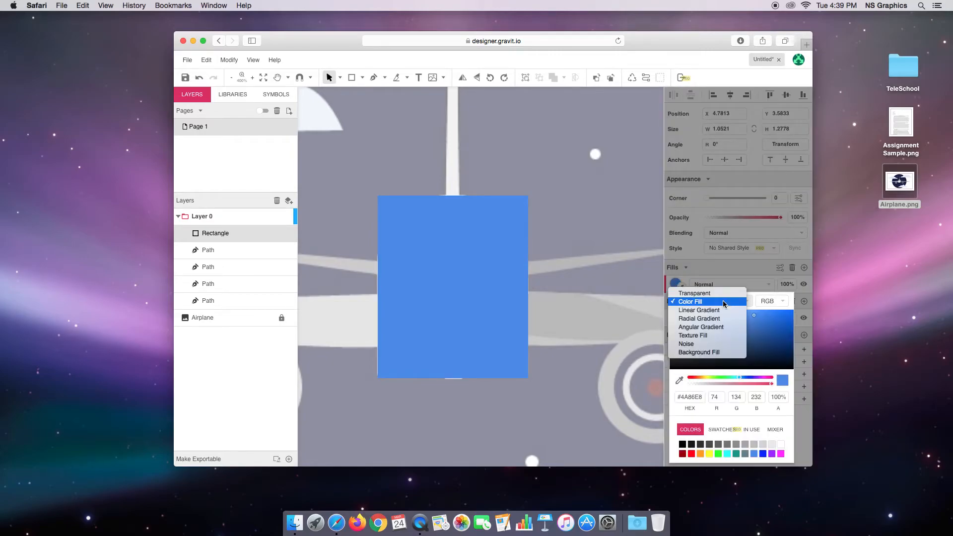
{"action": "left_click", "coordinate": [724, 295]}
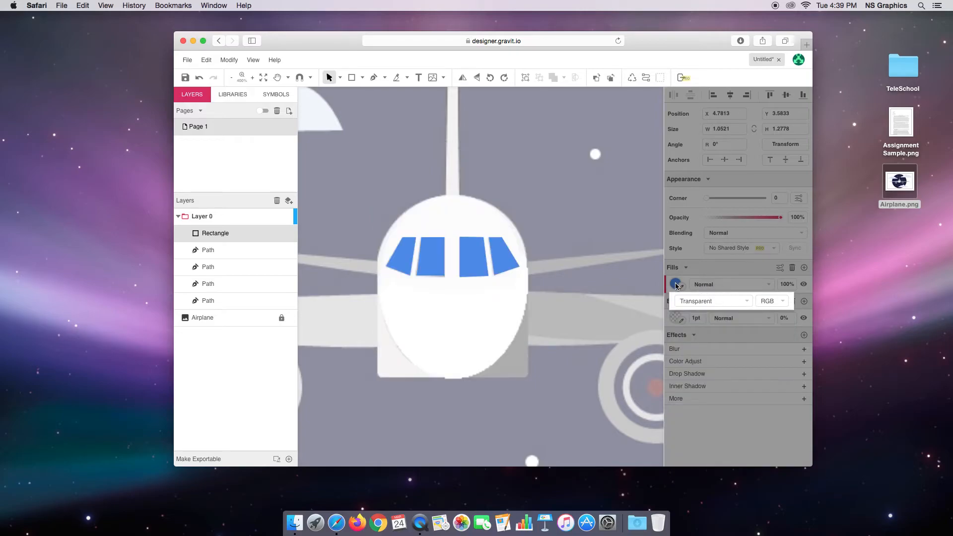
{"action": "left_click", "coordinate": [694, 255]}
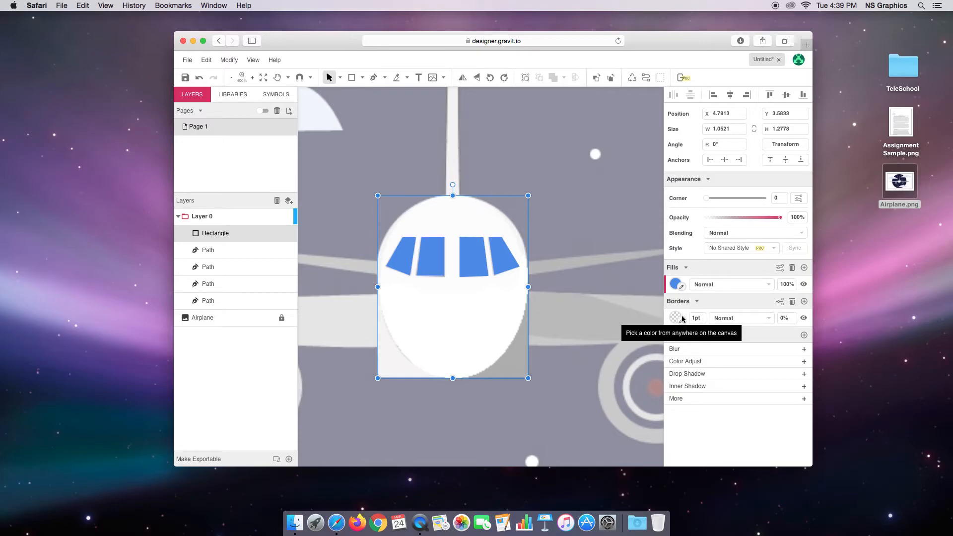
Give the nose rectangle a solid white #FFFFFF color fill
{"action": "left_click", "coordinate": [676, 284]}
{"action": "left_click", "coordinate": [710, 301]}
{"action": "left_click", "coordinate": [710, 310]}
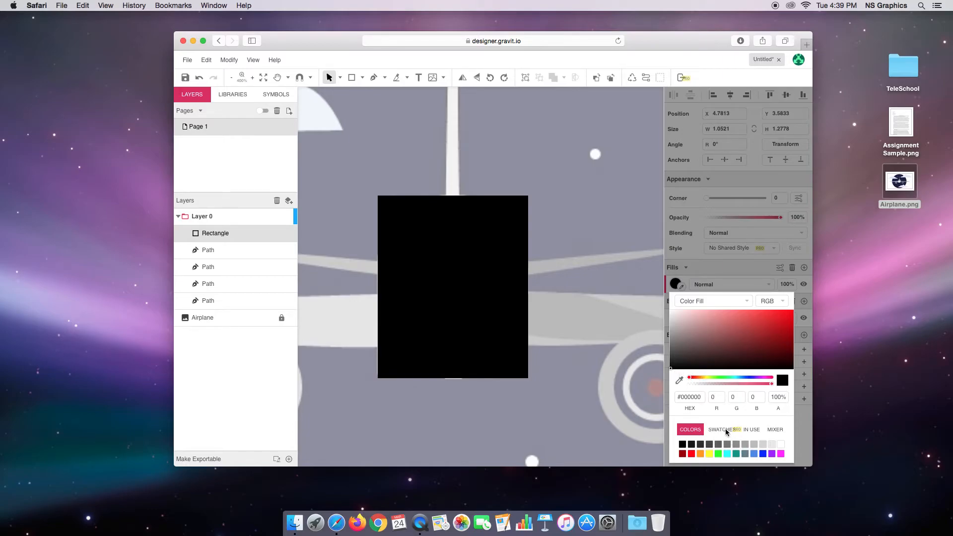
{"action": "left_click_drag", "start_coordinate": [672, 369], "coordinate": [670, 310]}
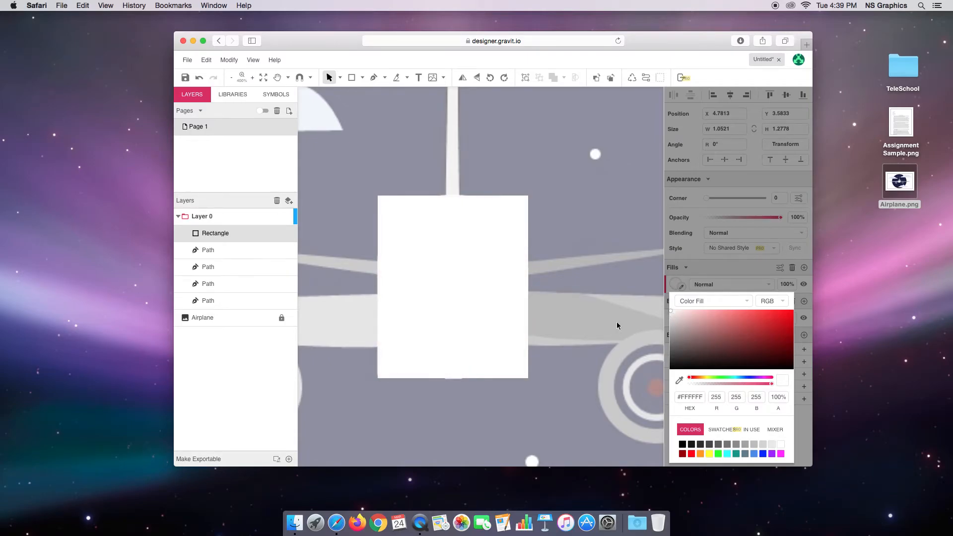
{"action": "left_click", "coordinate": [467, 238]}
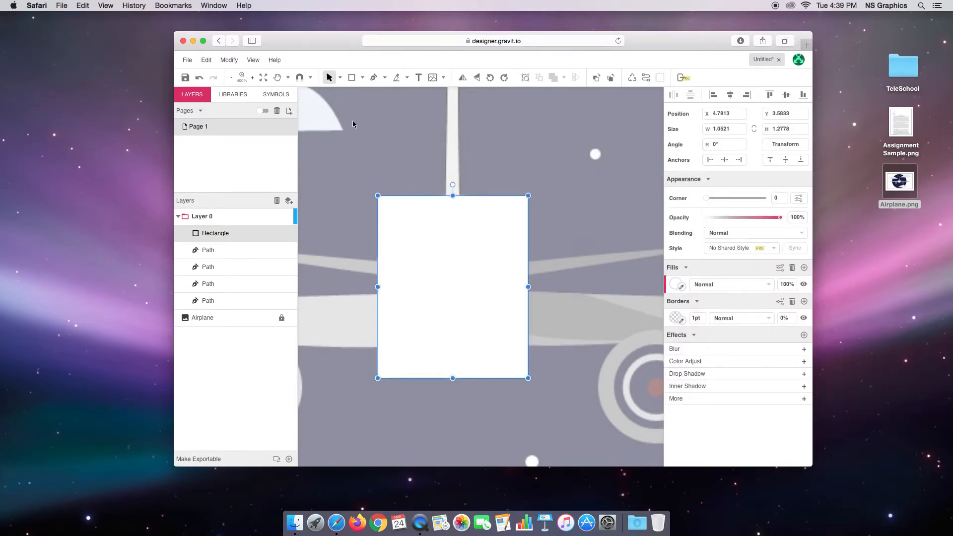
Round all corners of the nose rectangle to about 0.50 with the Subselect tool
{"action": "left_click", "coordinate": [340, 78]}
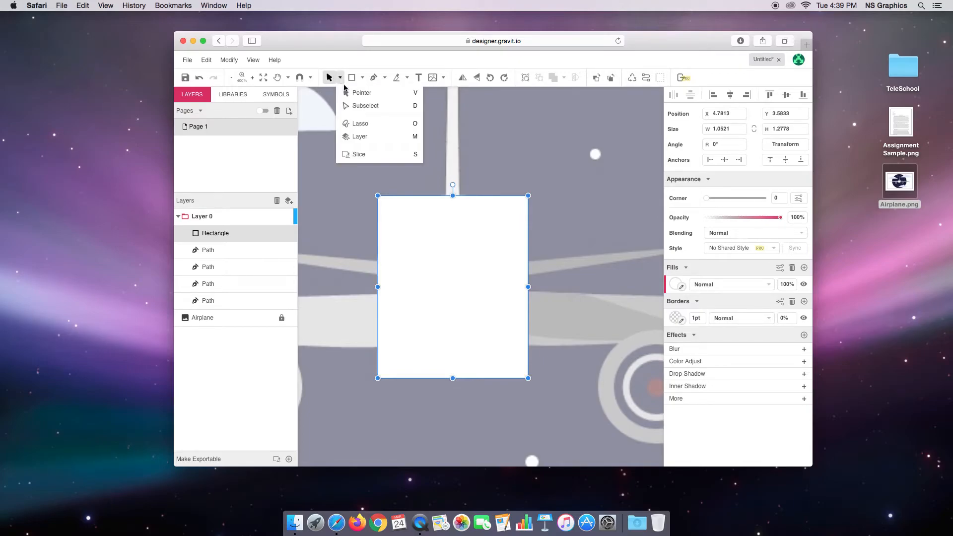
{"action": "left_click", "coordinate": [366, 106]}
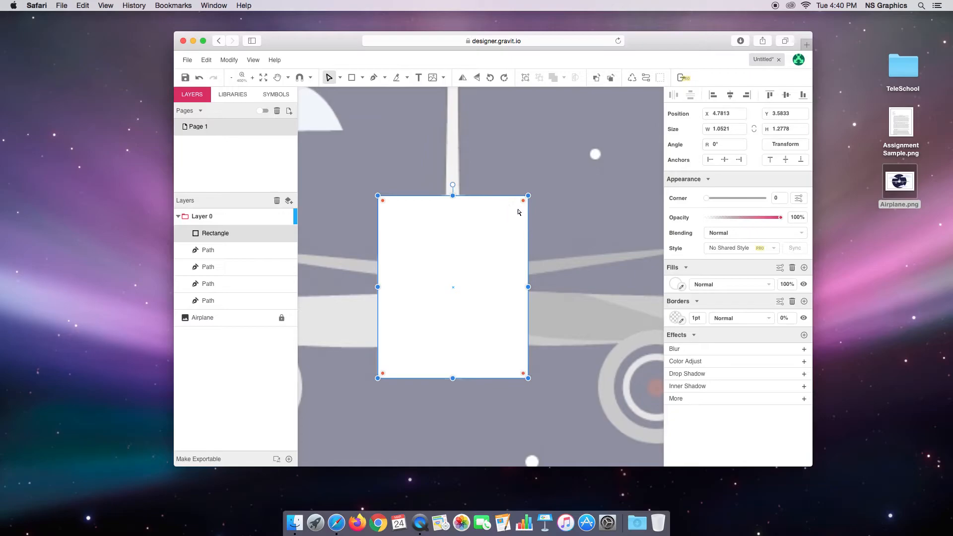
{"action": "left_click_drag", "start_coordinate": [524, 201], "coordinate": [478, 270]}
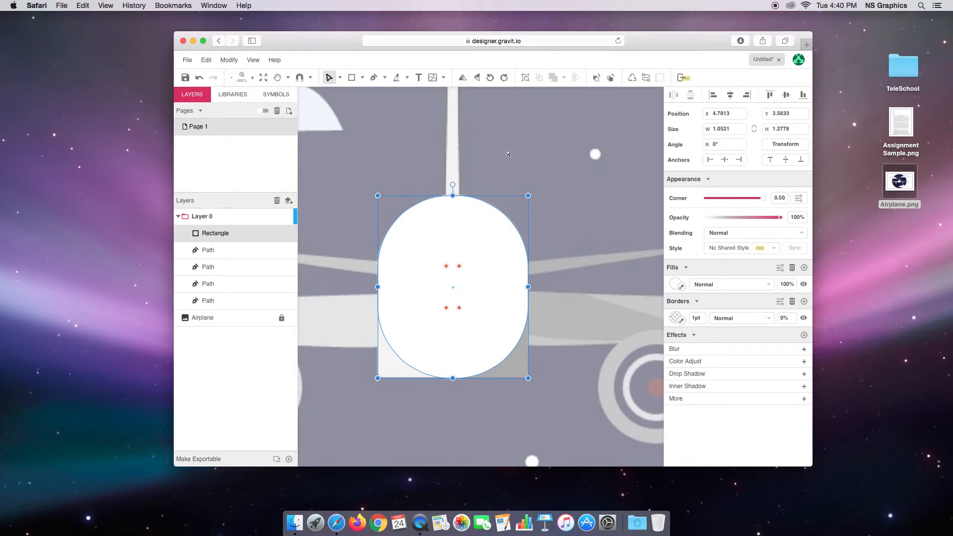
Send the rounded nose shape to the back, behind the cockpit windows, and return to the Pointer tool
{"action": "left_click", "coordinate": [231, 61]}
{"action": "mouse_move", "coordinate": [246, 77]}
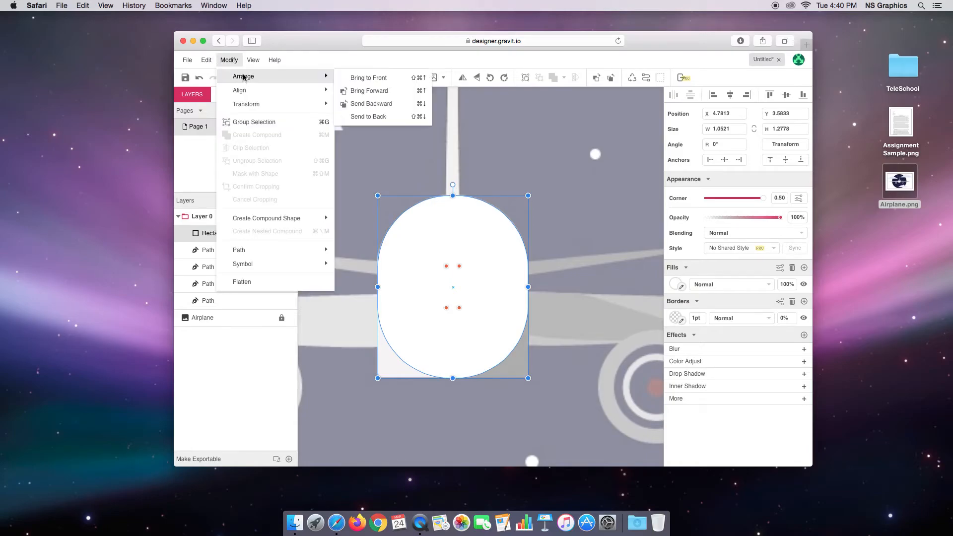
{"action": "left_click", "coordinate": [388, 115]}
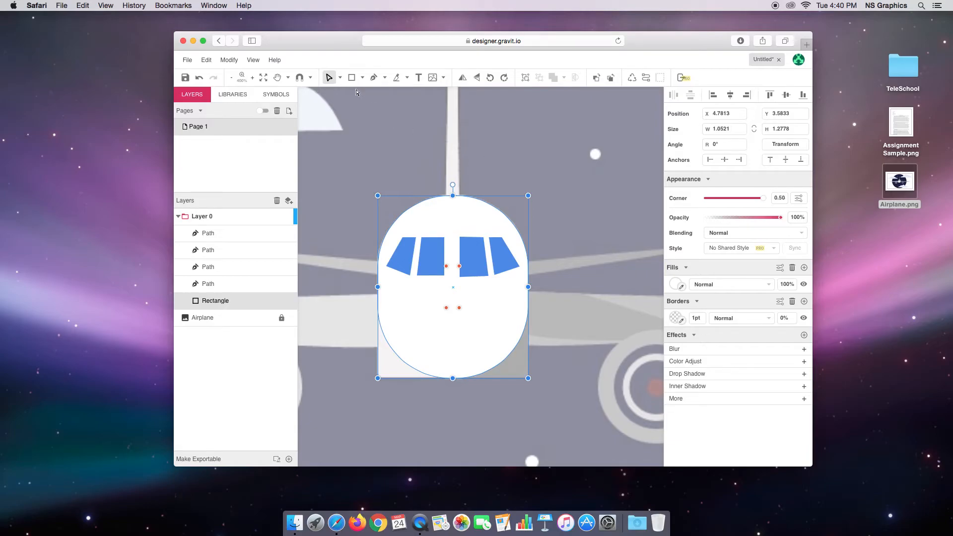
{"action": "left_click", "coordinate": [340, 77]}
{"action": "left_click", "coordinate": [355, 93]}
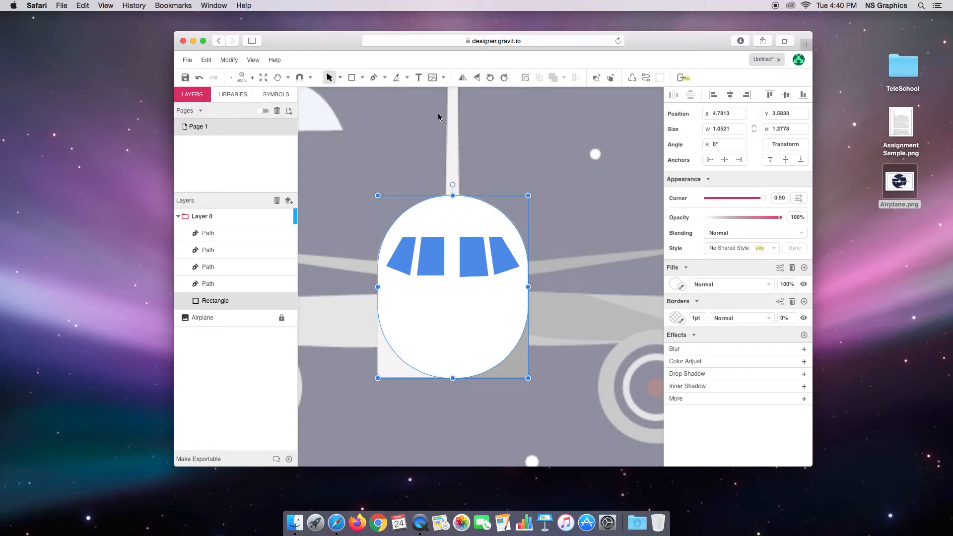
{"action": "left_click", "coordinate": [483, 131]}
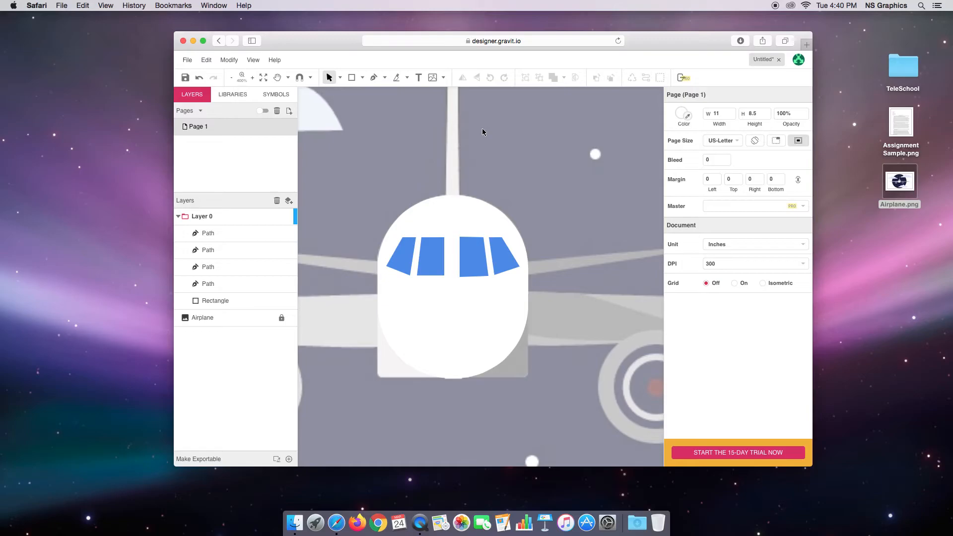
{"action": "left_click", "coordinate": [464, 204]}
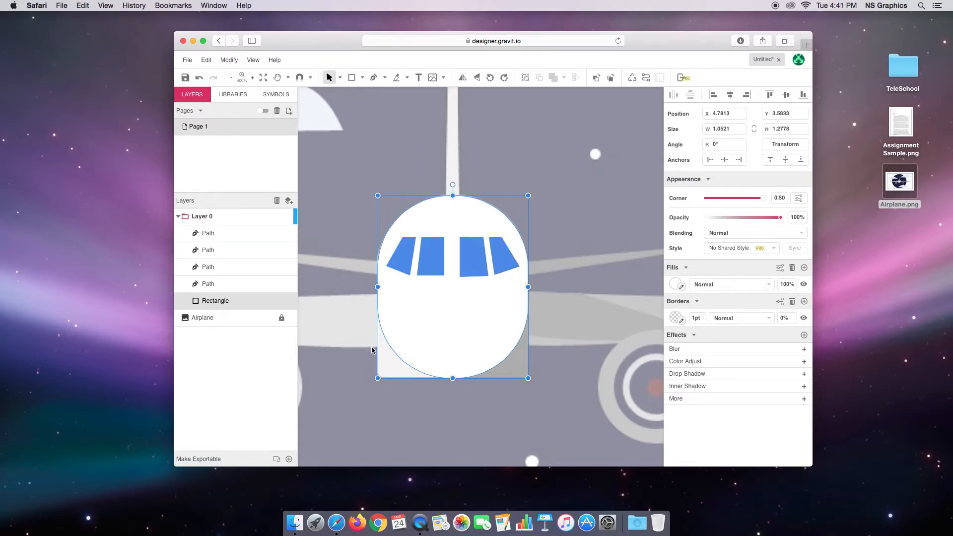
Try tracing the red hub of the engine on the left wing with a circle about 0.118 in wide, and delete it
{"action": "key", "text": "space"}
{"action": "key", "text": "space"}
{"action": "key", "text": "space"}
{"action": "mouse_move", "coordinate": [415, 411]}
{"action": "left_mouse_down"}
{"action": "mouse_move", "coordinate": [479, 387]}
{"action": "mouse_move", "coordinate": [449, 396]}
{"action": "mouse_move", "coordinate": [488, 366]}
{"action": "left_mouse_up"}
{"action": "left_click_drag", "start_coordinate": [436, 398], "coordinate": [457, 387]}
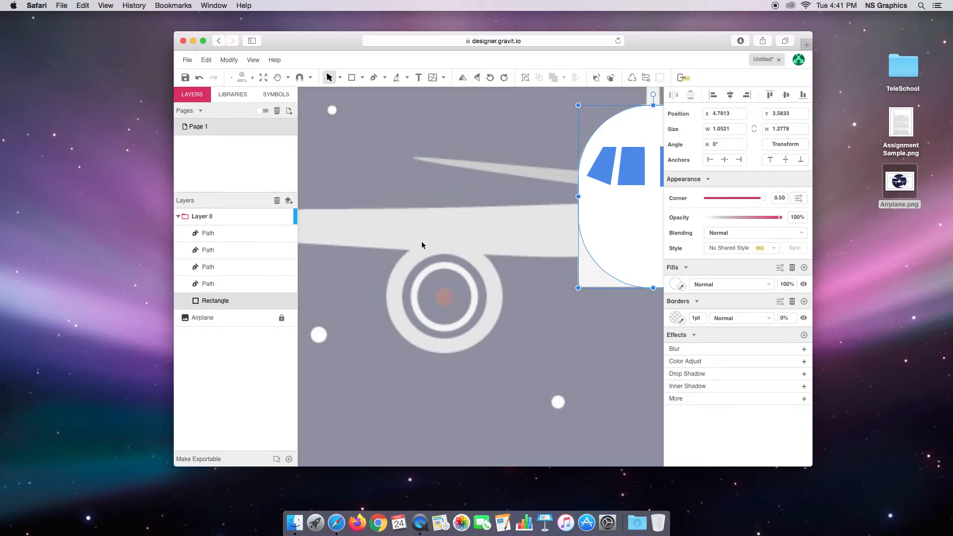
{"action": "left_click", "coordinate": [362, 78]}
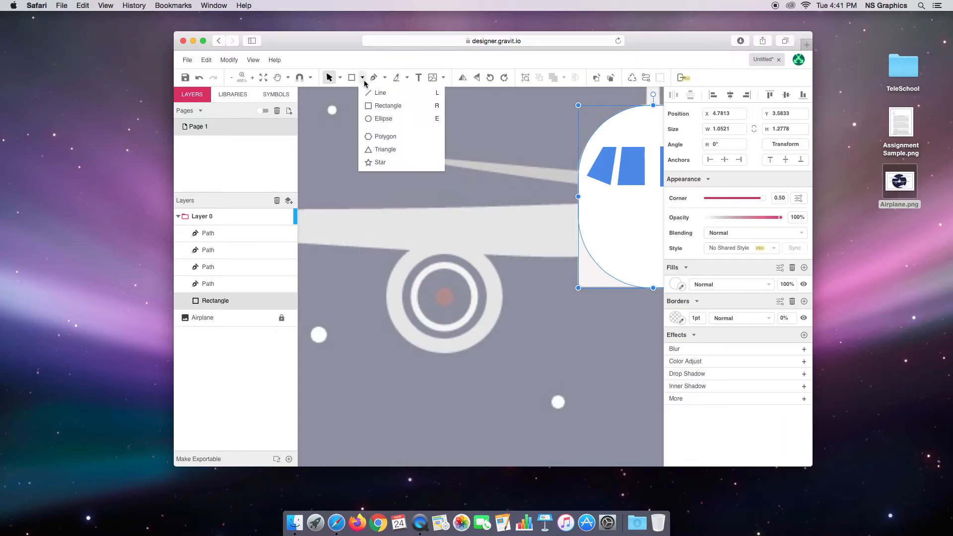
{"action": "left_click", "coordinate": [375, 117]}
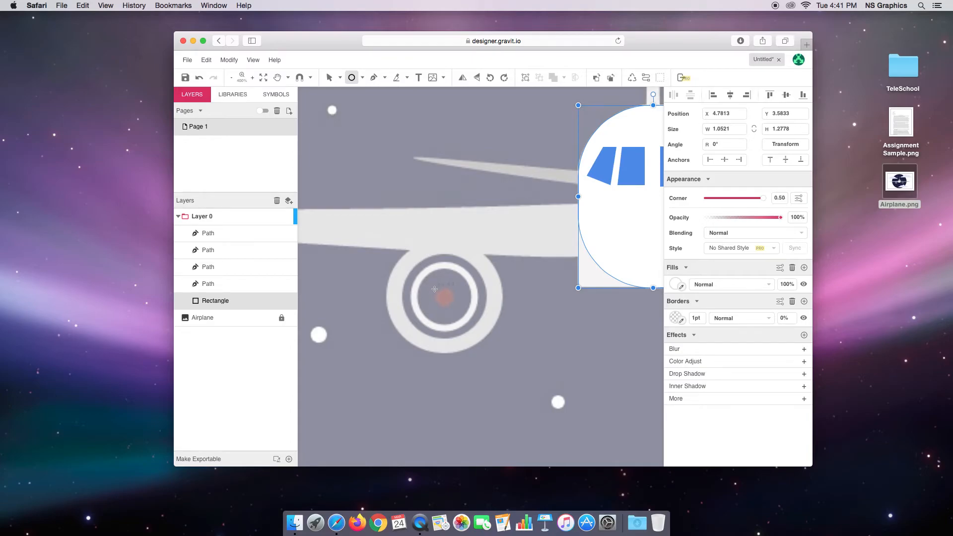
{"action": "left_click_drag", "start_coordinate": [435, 289], "coordinate": [452, 304]}
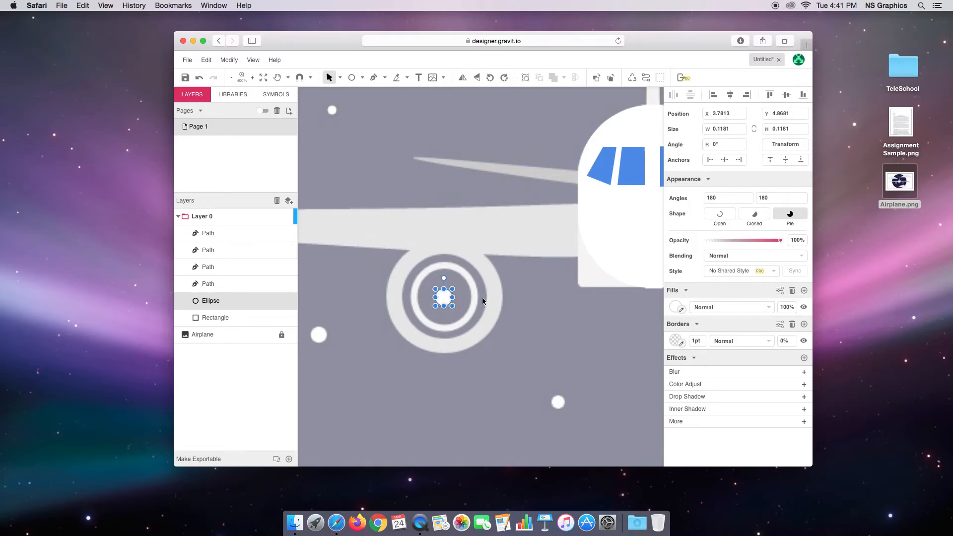
{"action": "key", "text": "Delete"}
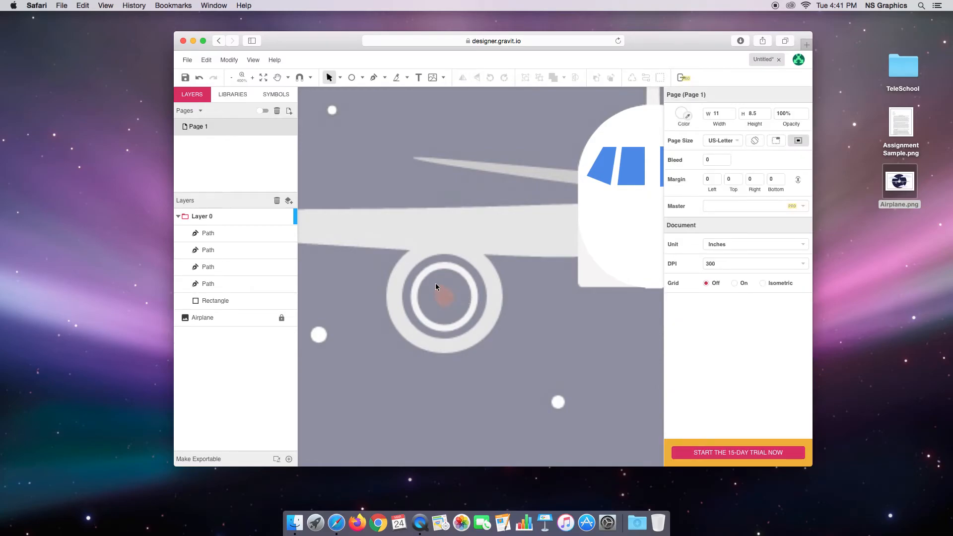
Try tracing the engine hub again with an ellipse about 0.125 in wide, and delete it
{"action": "left_click", "coordinate": [362, 78]}
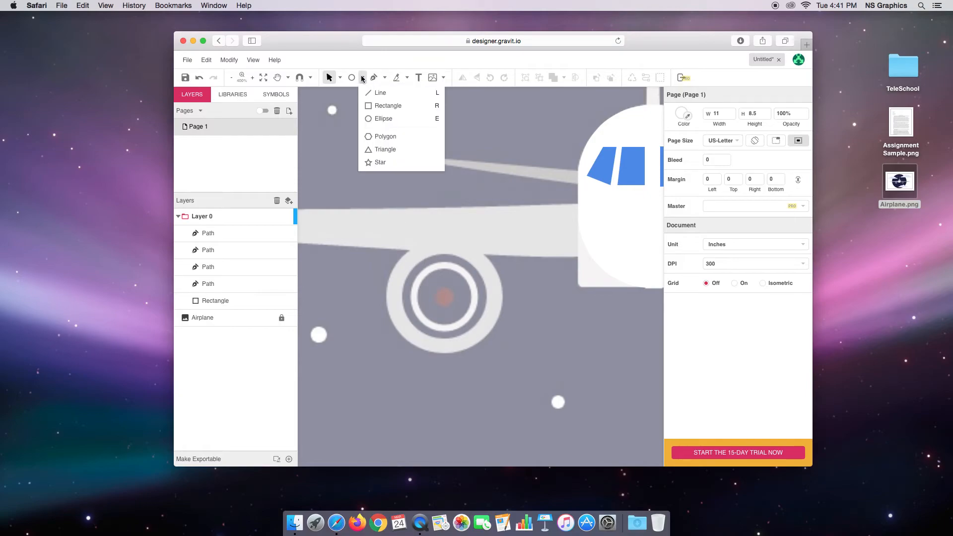
{"action": "left_click", "coordinate": [351, 77]}
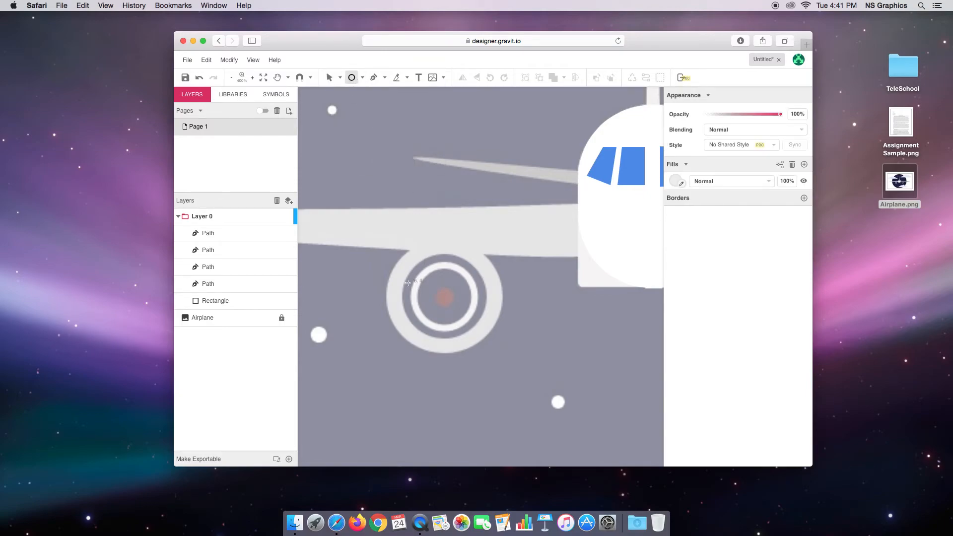
{"action": "left_click", "coordinate": [363, 78]}
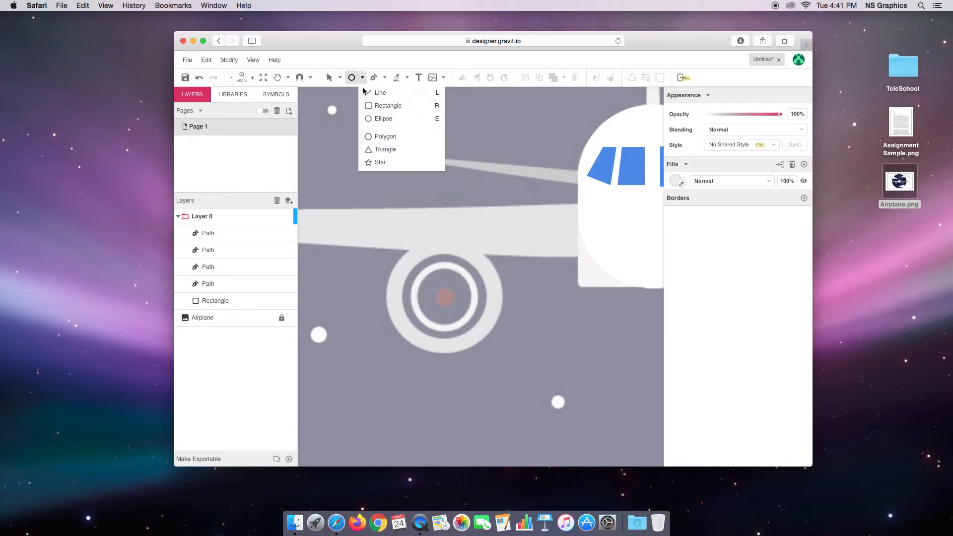
{"action": "left_click", "coordinate": [379, 119]}
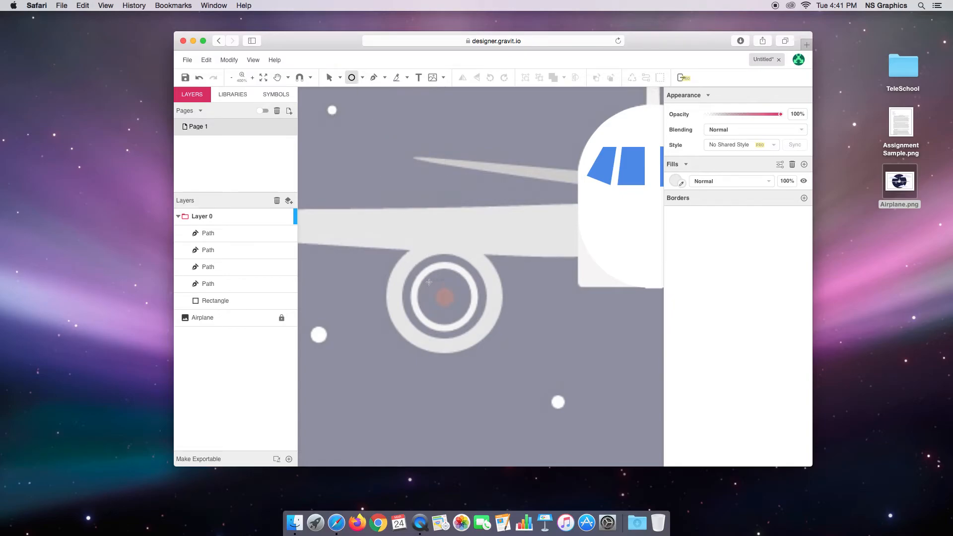
{"action": "left_click_drag", "start_coordinate": [442, 294], "coordinate": [445, 295]}
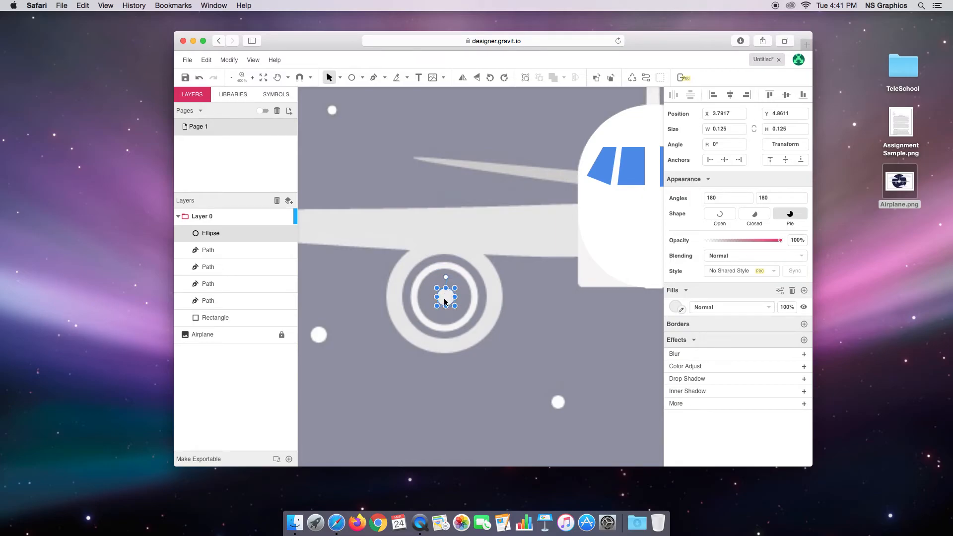
{"action": "key", "text": "Delete"}
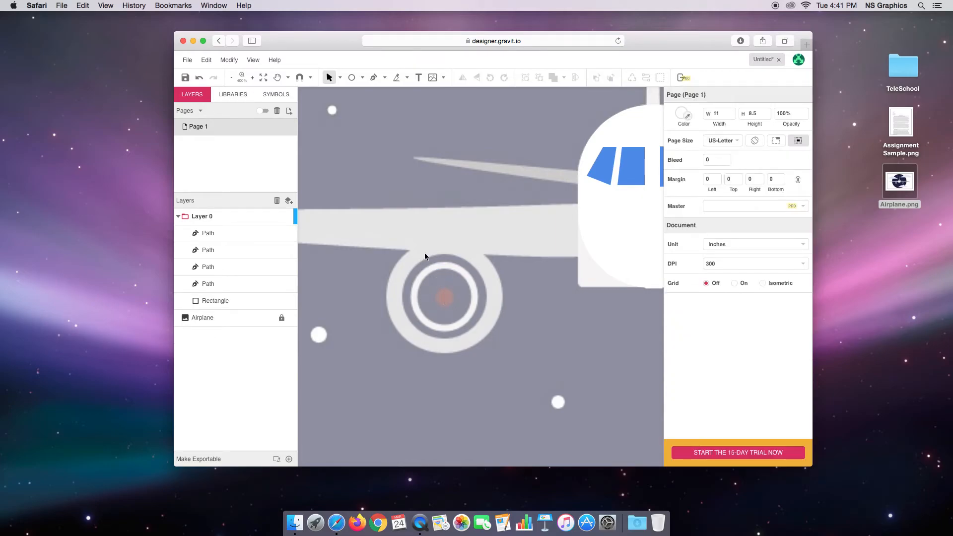
Draw a circle about 0.13 in wide over the red hub of the engine on the left wing
{"action": "left_click", "coordinate": [363, 78]}
{"action": "left_click", "coordinate": [380, 118]}
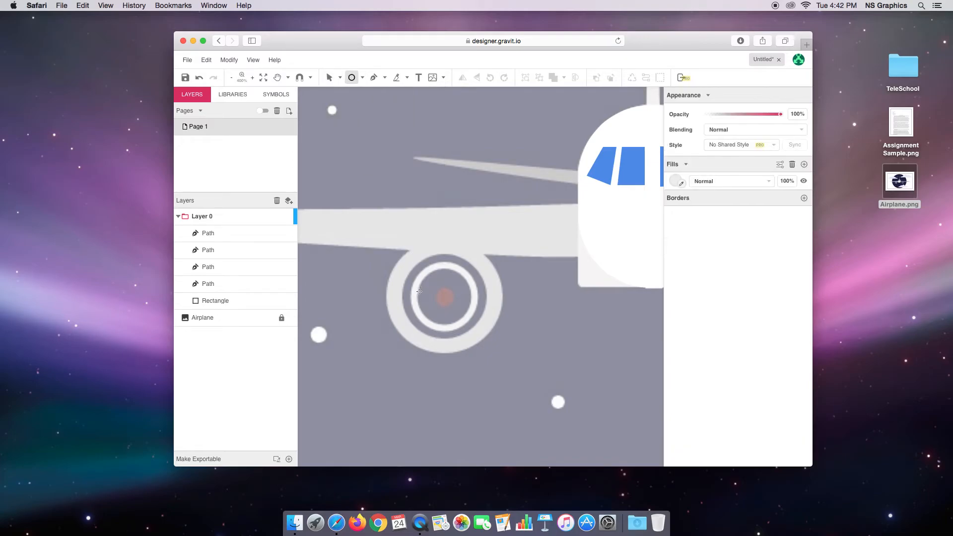
{"action": "left_click_drag", "start_coordinate": [435, 287], "coordinate": [452, 308]}
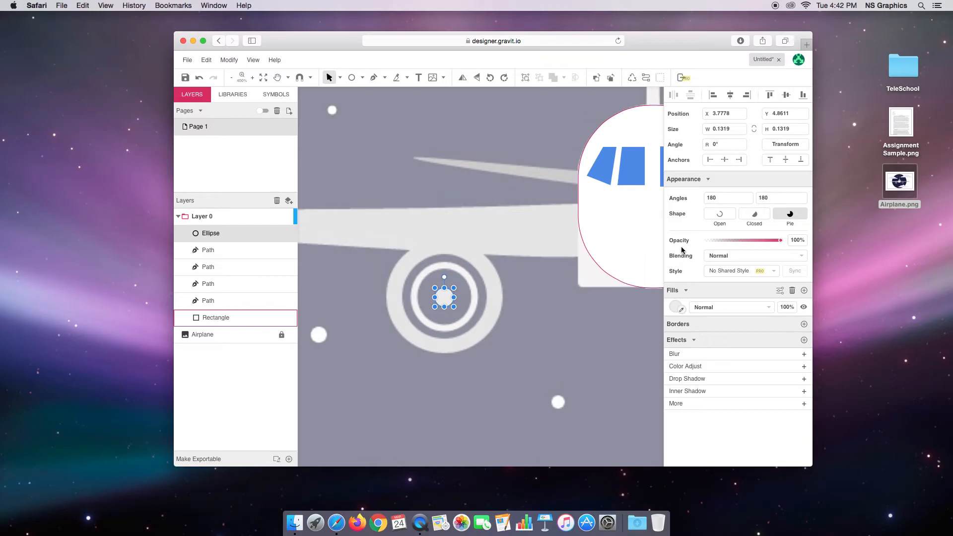
Fill the hub circle of the engine on the left wing with red #FF0000
{"action": "left_click", "coordinate": [676, 291]}
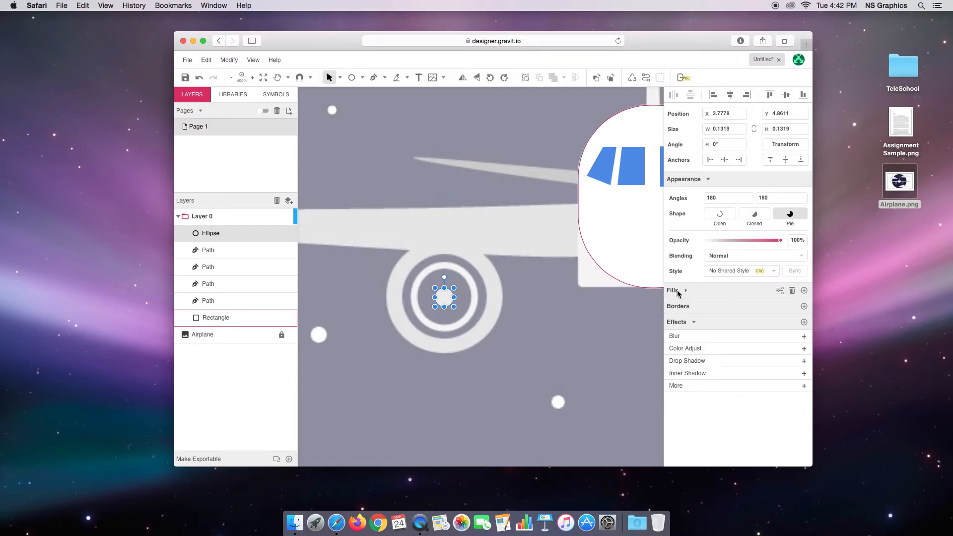
{"action": "left_click", "coordinate": [676, 291]}
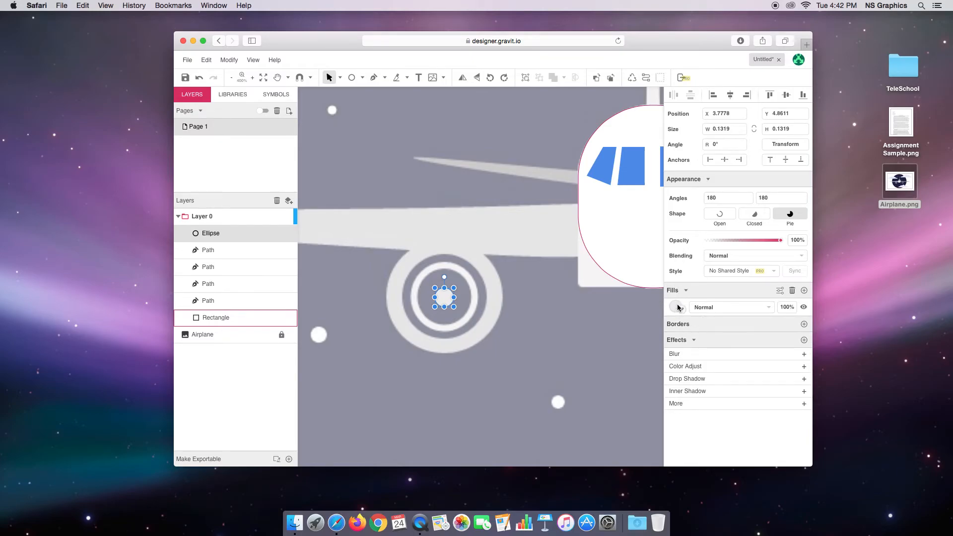
{"action": "left_click", "coordinate": [676, 307]}
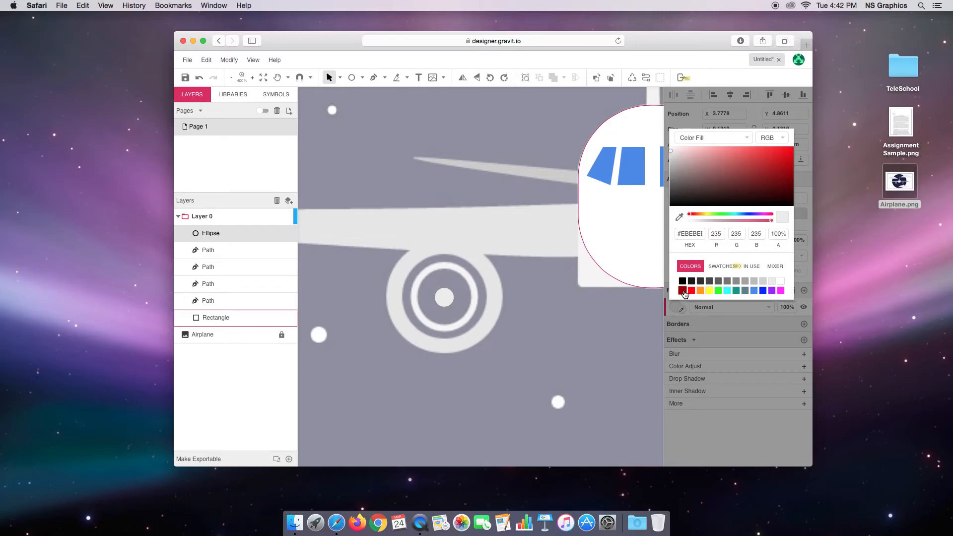
{"action": "left_click", "coordinate": [692, 291]}
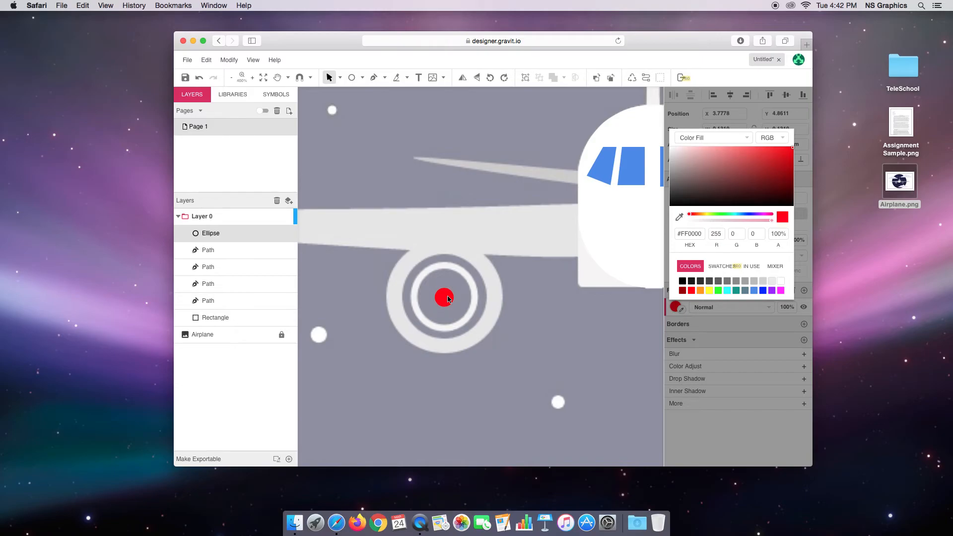
{"action": "left_click", "coordinate": [448, 298]}
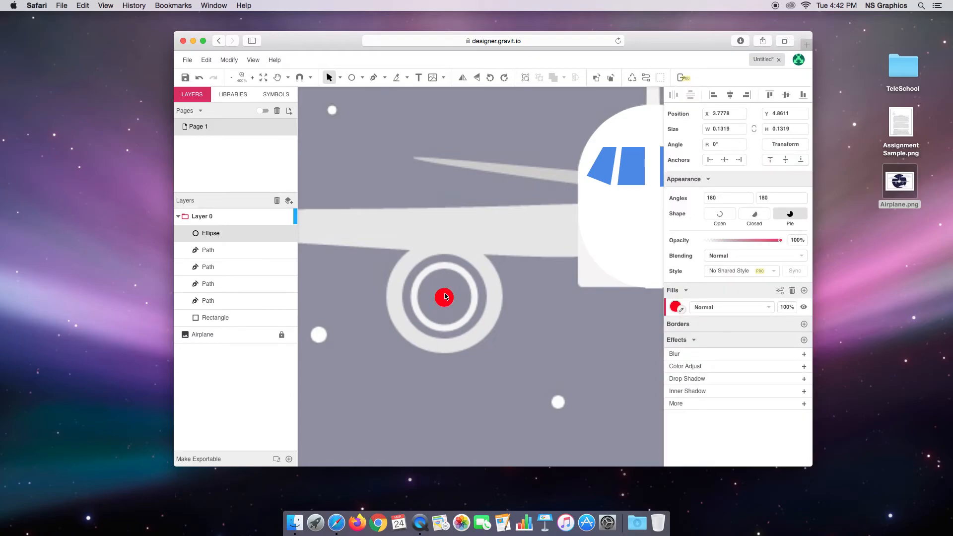
Try moving the red hub circle off the engine's centre, undo the move, and clear the selection
{"action": "left_click_drag", "start_coordinate": [448, 297], "coordinate": [439, 306]}
{"action": "key", "text": "super+z"}
{"action": "left_click_drag", "start_coordinate": [430, 284], "coordinate": [453, 316]}
{"action": "left_click", "coordinate": [519, 310]}
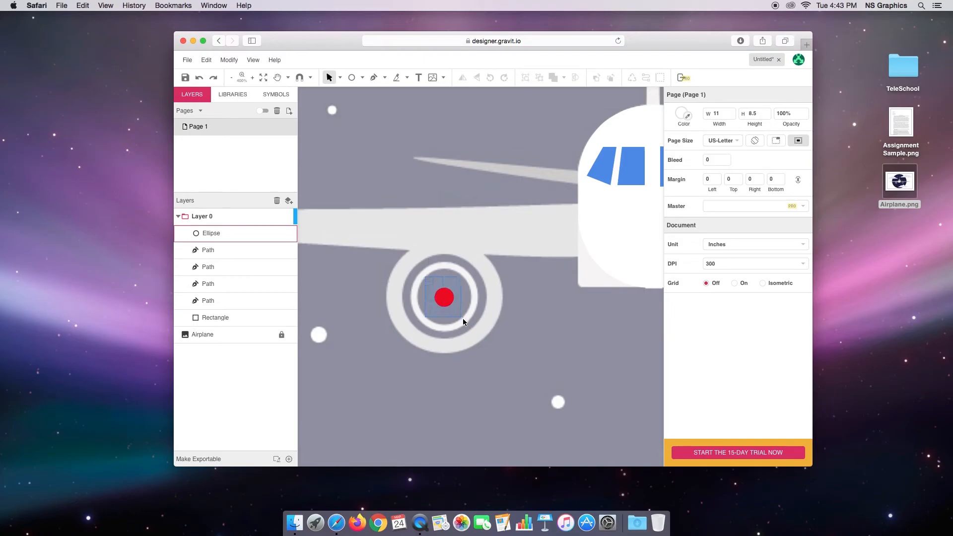
Duplicate the red hub circle and enlarge the copy from its centre to about 0.38 in wide
{"action": "left_click", "coordinate": [443, 296]}
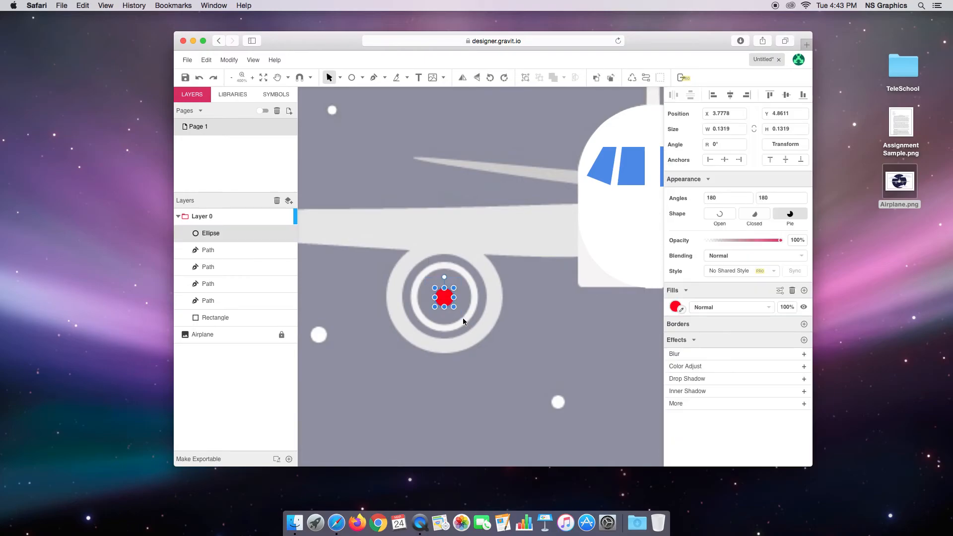
{"action": "left_click", "coordinate": [210, 61]}
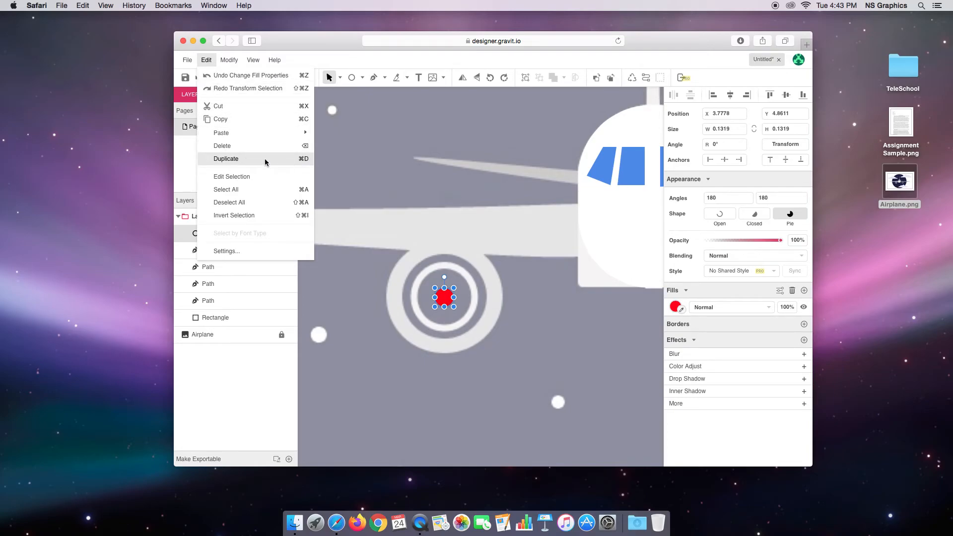
{"action": "left_click", "coordinate": [281, 162]}
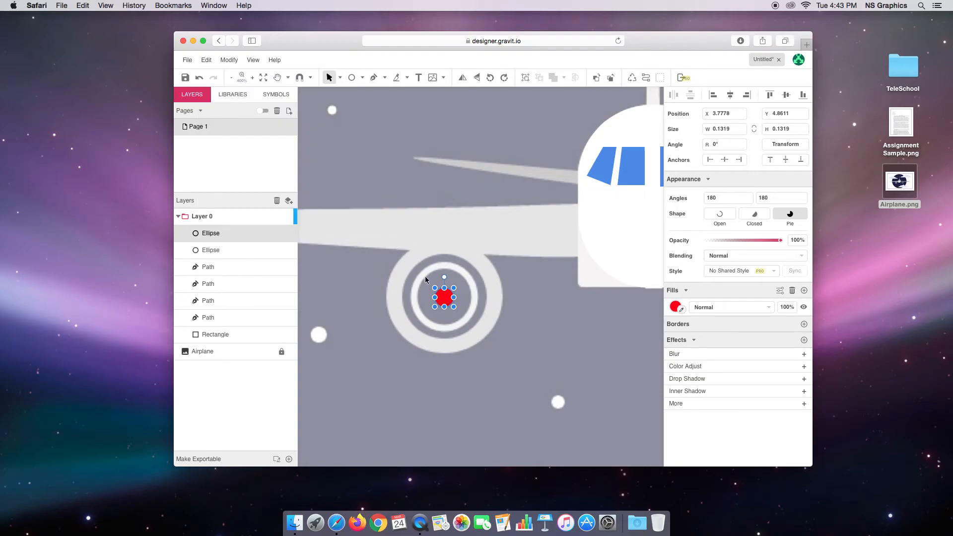
{"action": "left_click_drag", "start_coordinate": [446, 299], "coordinate": [473, 323]}
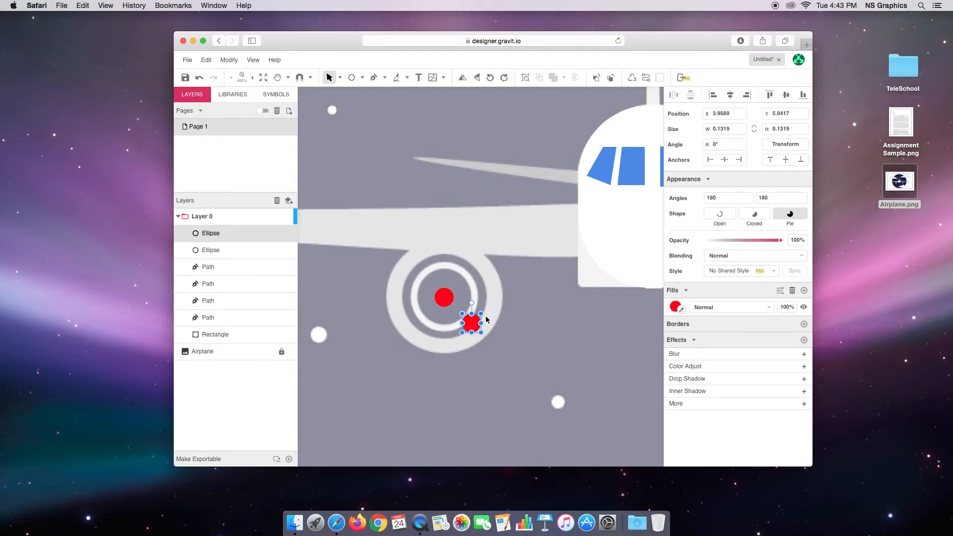
{"action": "key", "text": "super+z"}
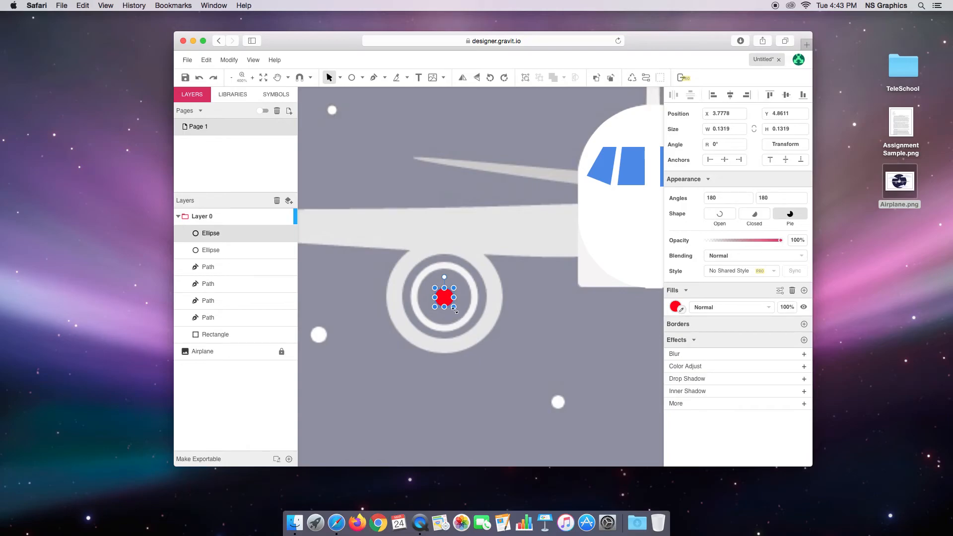
{"action": "left_click_drag", "start_coordinate": [454, 306], "coordinate": [470, 325]}
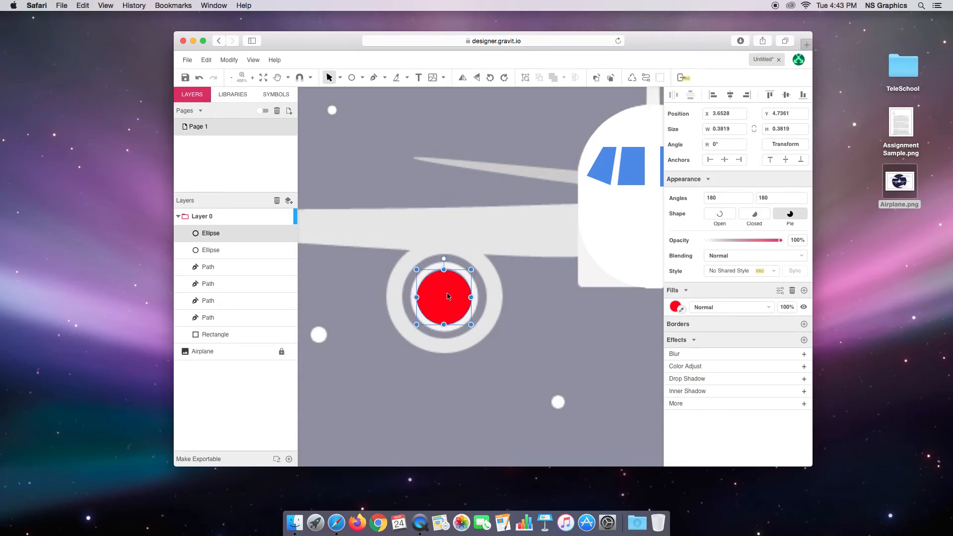
Fill the enlarged circle with blue #0000FF and send it to the back, behind the red hub
{"action": "left_click", "coordinate": [674, 306]}
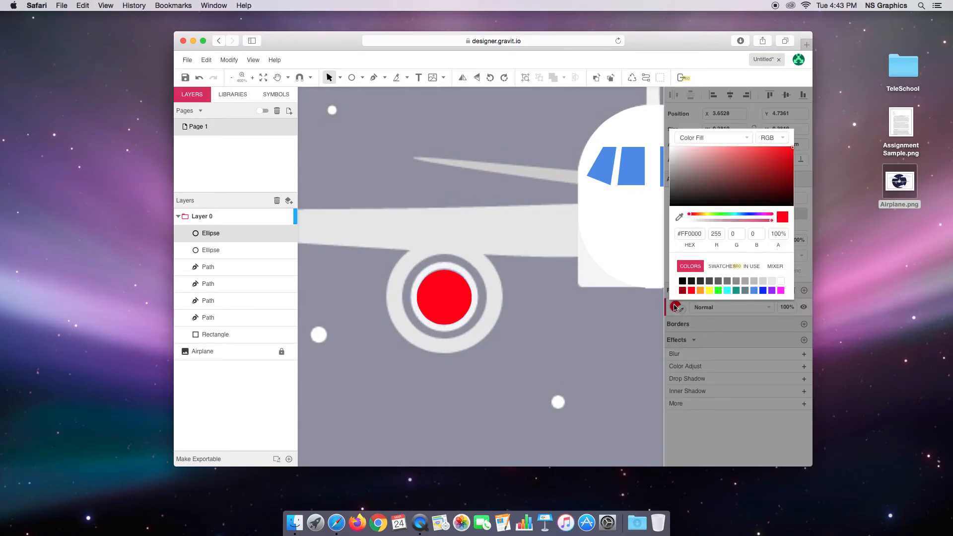
{"action": "left_click", "coordinate": [763, 291]}
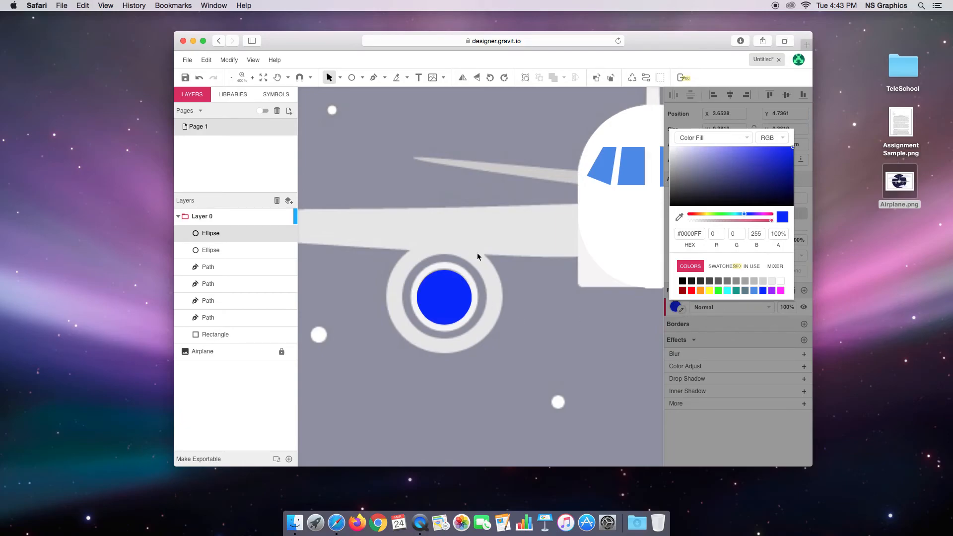
{"action": "left_click", "coordinate": [230, 60]}
{"action": "mouse_move", "coordinate": [246, 76]}
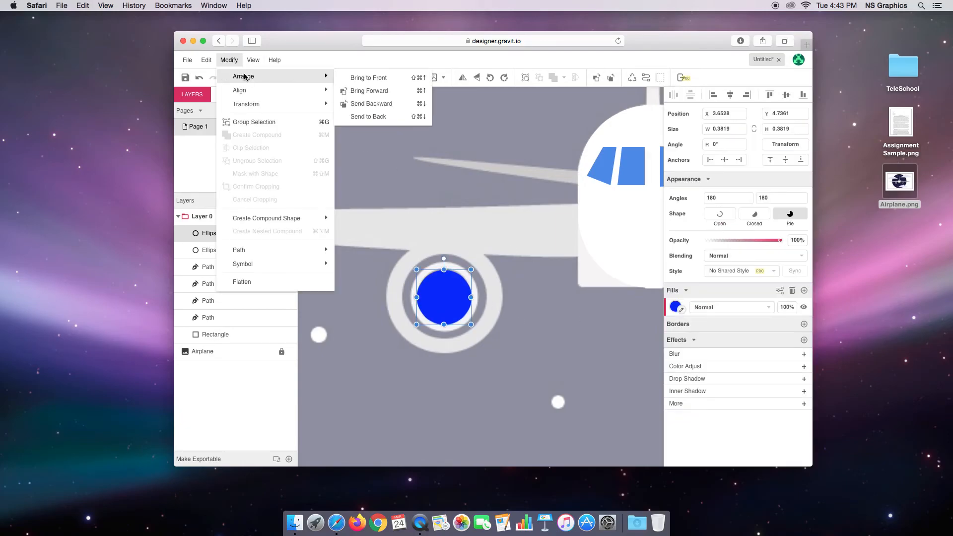
{"action": "left_click", "coordinate": [368, 116]}
{"action": "left_click", "coordinate": [514, 285]}
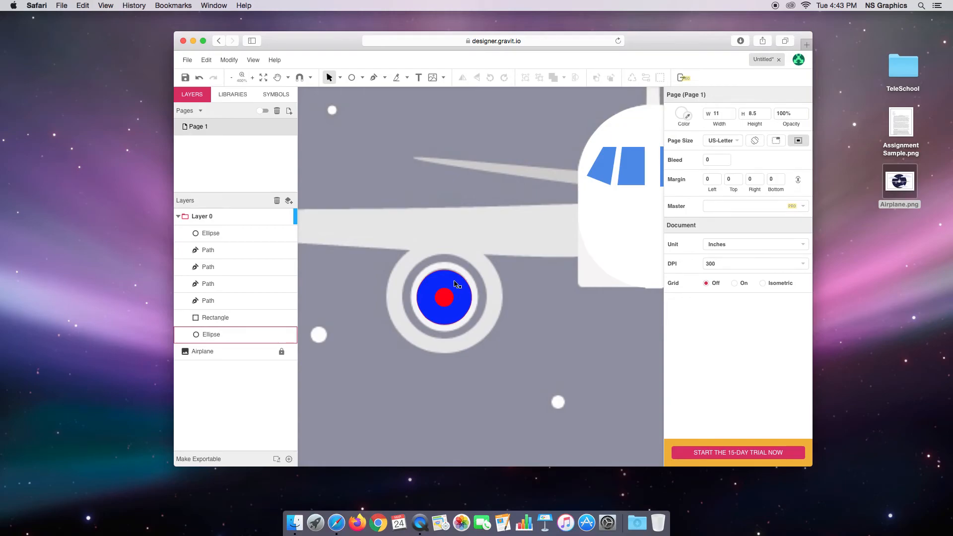
Duplicate the blue engine circle and fill the copy with light gray #E8E8E8
{"action": "left_click", "coordinate": [461, 288]}
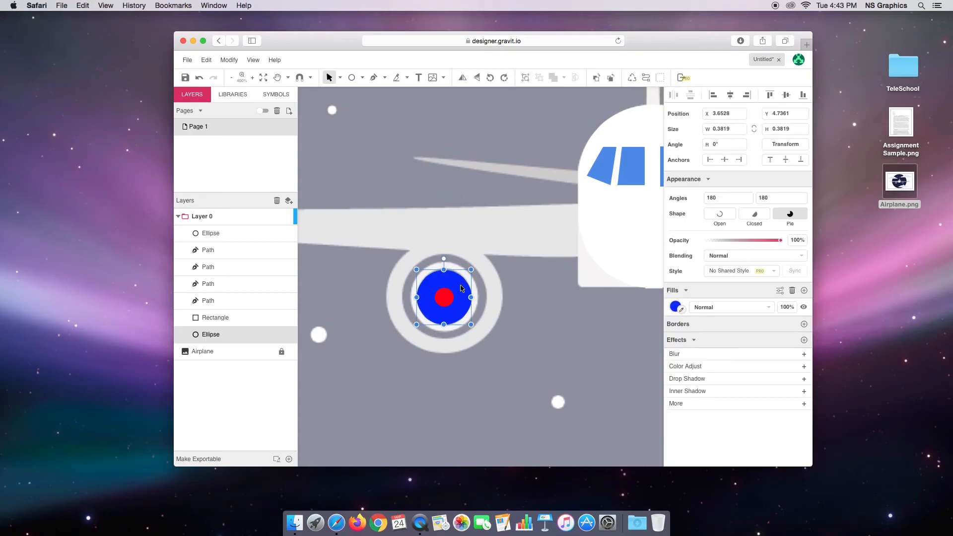
{"action": "left_click", "coordinate": [207, 61]}
{"action": "left_click", "coordinate": [240, 158]}
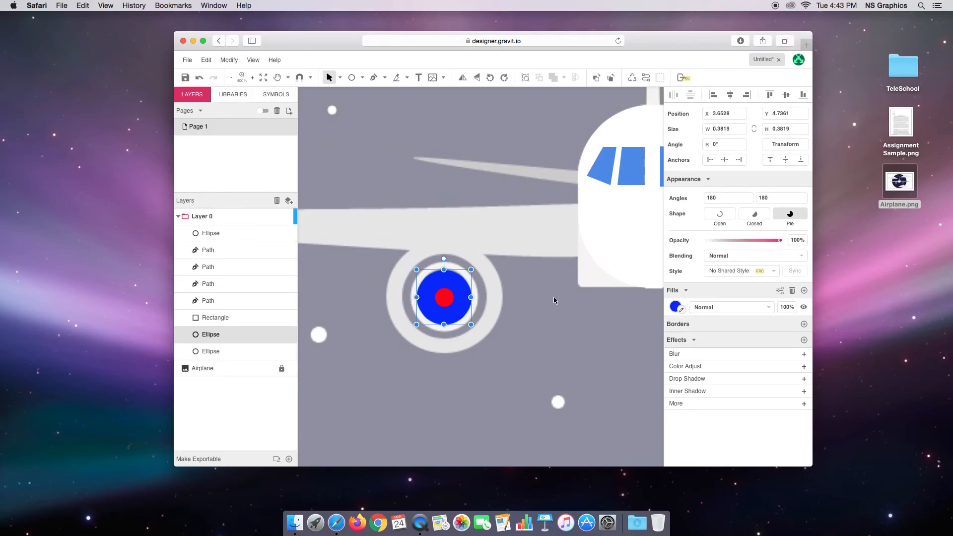
{"action": "left_click", "coordinate": [676, 307]}
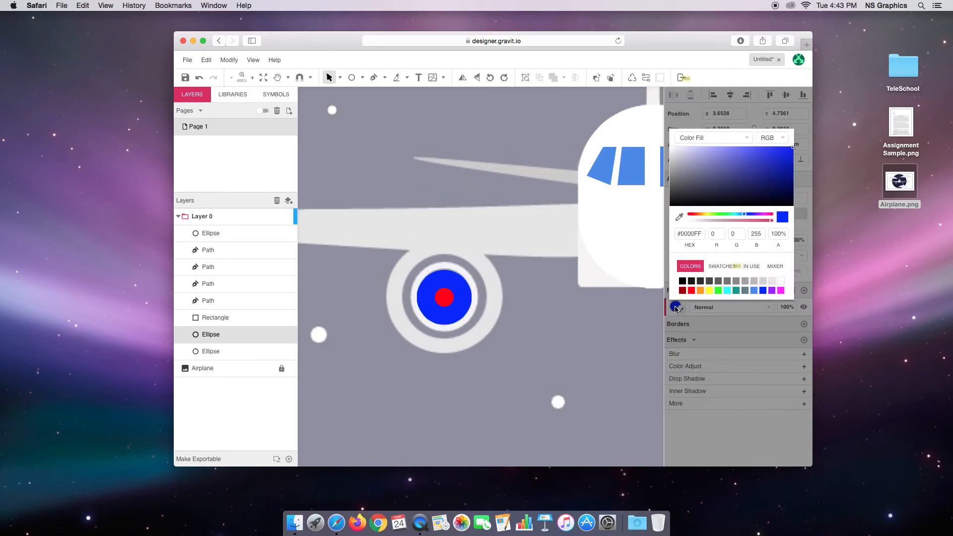
{"action": "left_click", "coordinate": [771, 281]}
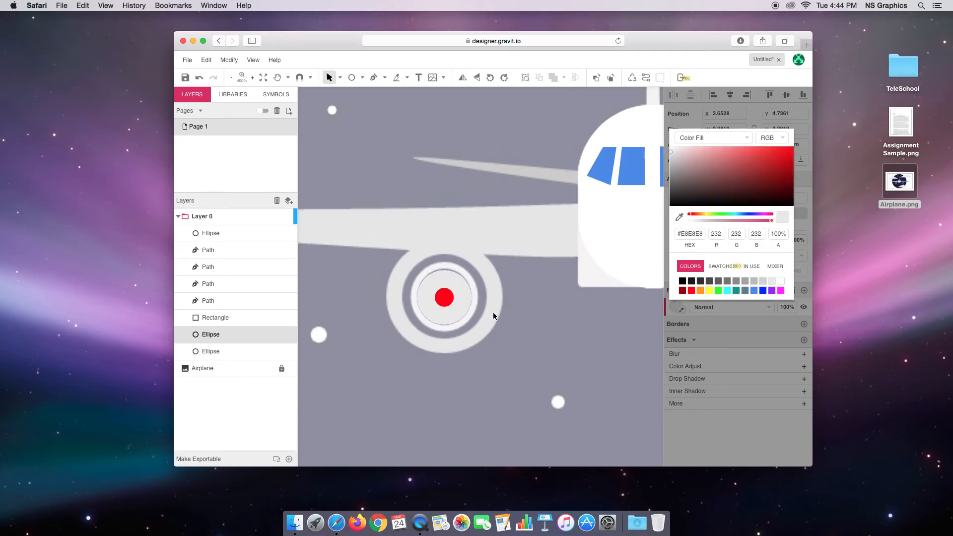
{"action": "left_click", "coordinate": [463, 301]}
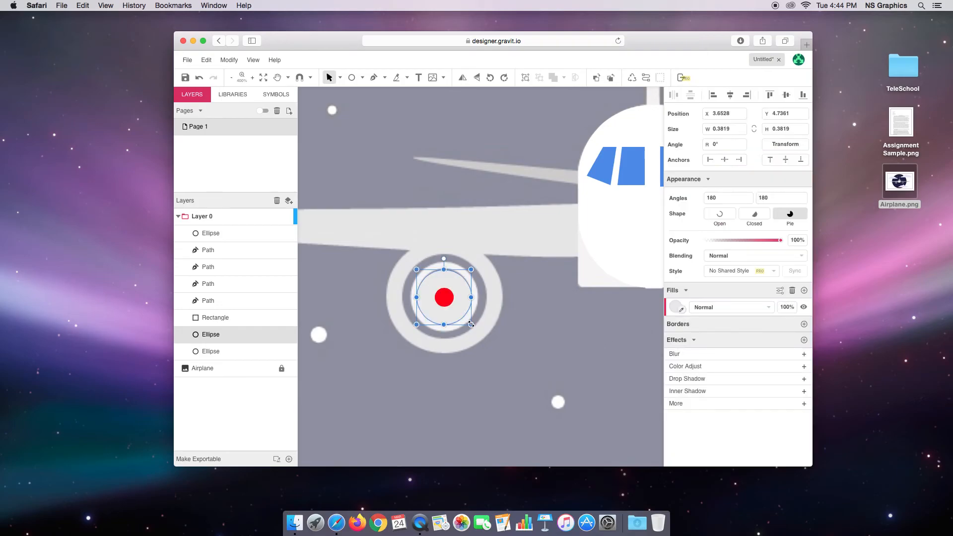
Enlarge the light gray circle from its centre to 0.5 in wide and send it behind the blue circle
{"action": "left_click_drag", "start_coordinate": [470, 324], "coordinate": [481, 343]}
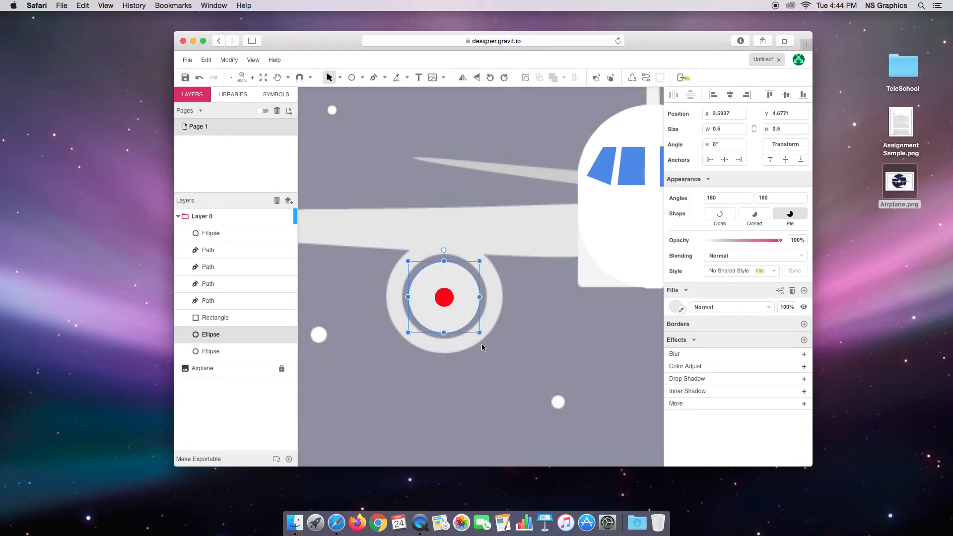
{"action": "left_click", "coordinate": [229, 60]}
{"action": "mouse_move", "coordinate": [305, 78]}
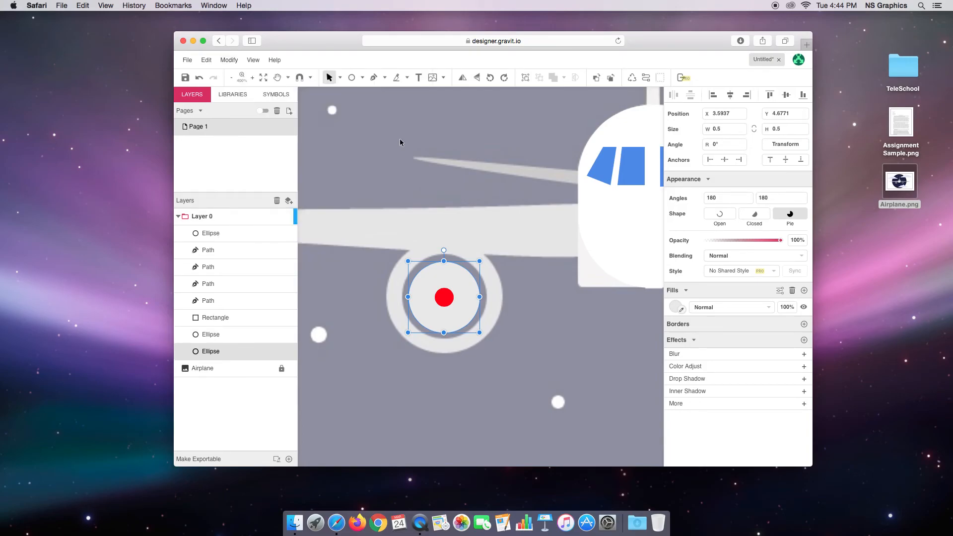
{"action": "left_click", "coordinate": [369, 116]}
Duplicate the light gray engine circle and fill the copy with blue #0000FF
{"action": "left_click", "coordinate": [206, 60]}
{"action": "left_click", "coordinate": [251, 159]}
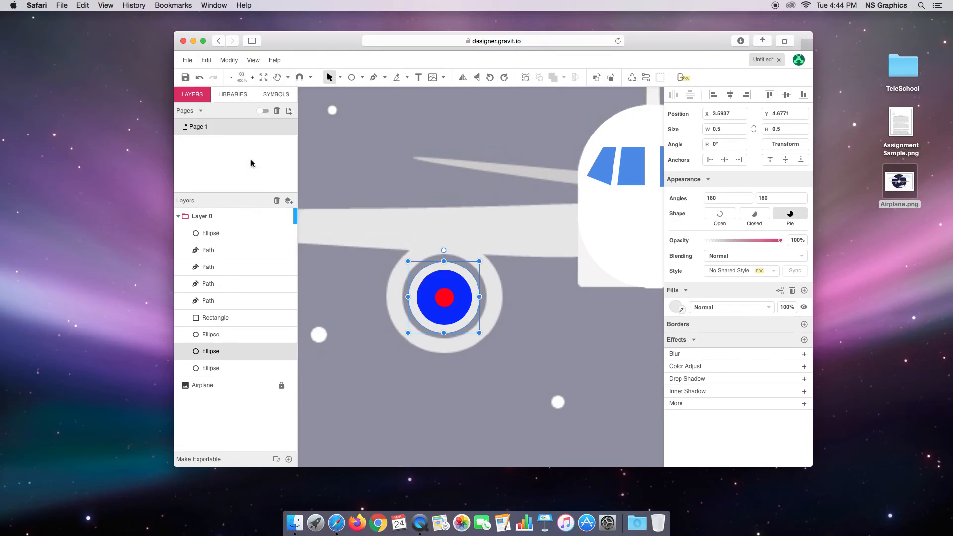
{"action": "left_click", "coordinate": [676, 306]}
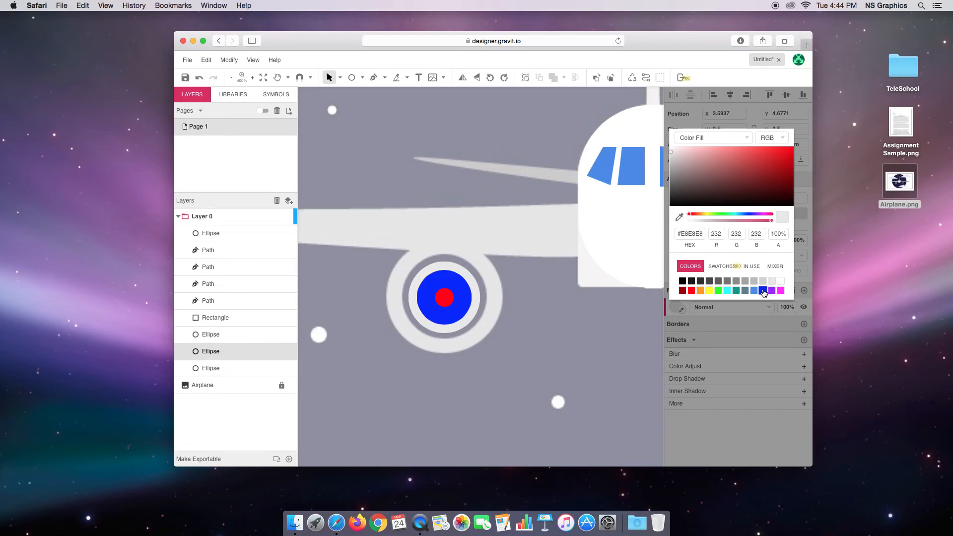
{"action": "left_click", "coordinate": [763, 291]}
{"action": "left_click", "coordinate": [457, 283]}
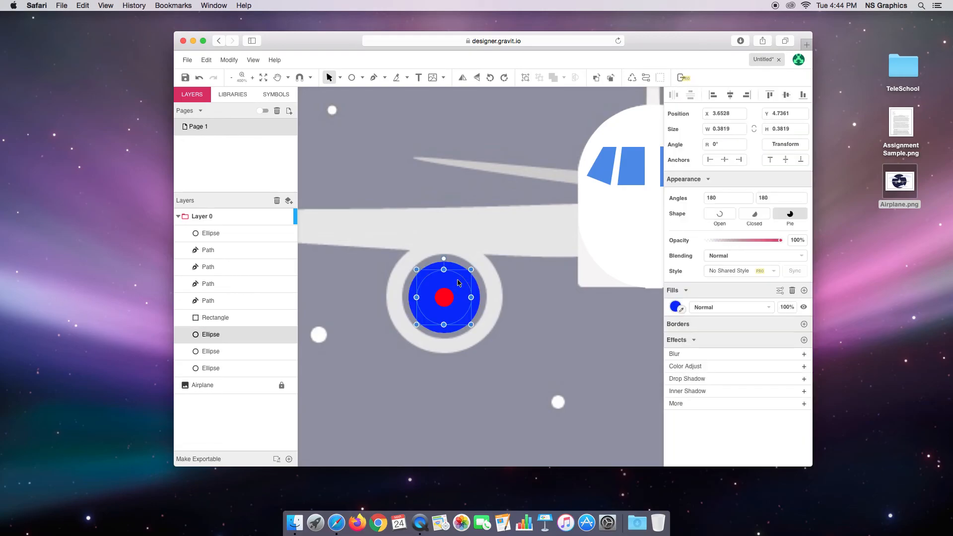
Enlarge the new blue circle from its centre to about 0.6 in wide and send it behind the light gray ring
{"action": "left_click", "coordinate": [478, 292]}
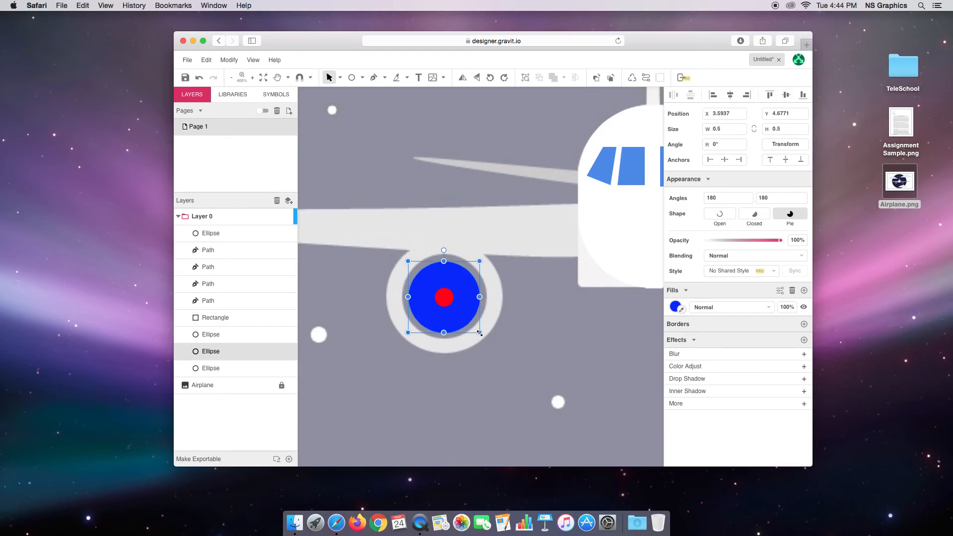
{"action": "left_click_drag", "start_coordinate": [479, 333], "coordinate": [479, 335]}
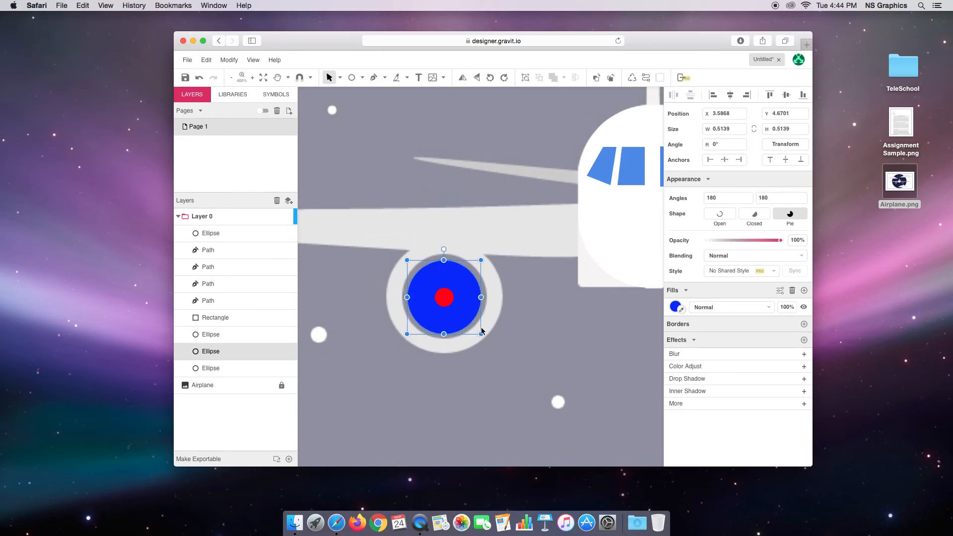
{"action": "left_click_drag", "start_coordinate": [481, 334], "coordinate": [471, 323]}
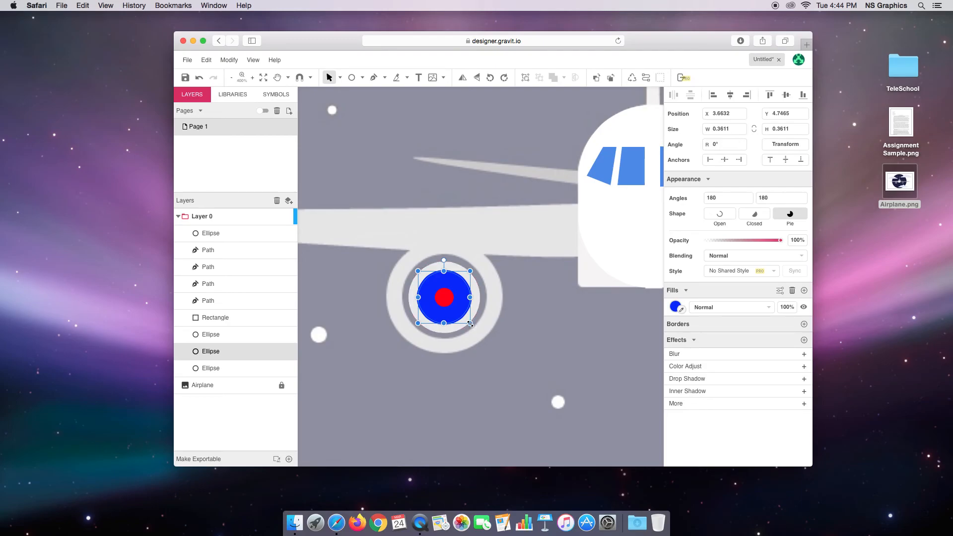
{"action": "left_click_drag", "start_coordinate": [471, 324], "coordinate": [486, 340]}
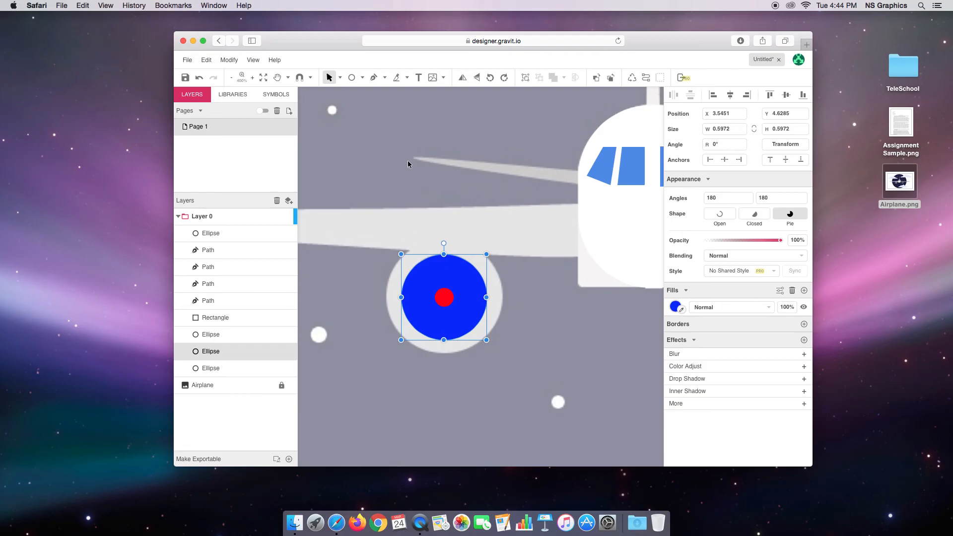
{"action": "left_click", "coordinate": [229, 60]}
{"action": "mouse_move", "coordinate": [242, 79]}
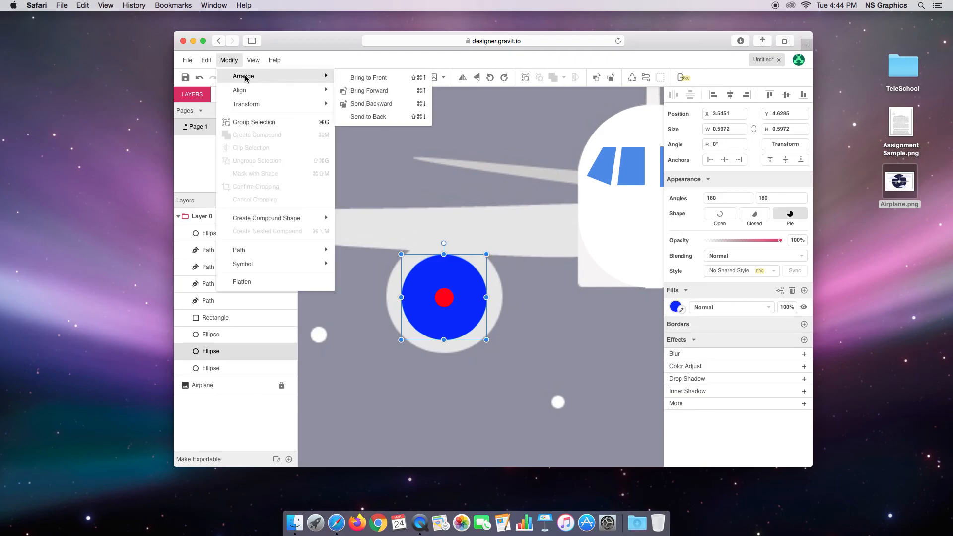
{"action": "left_click", "coordinate": [369, 117]}
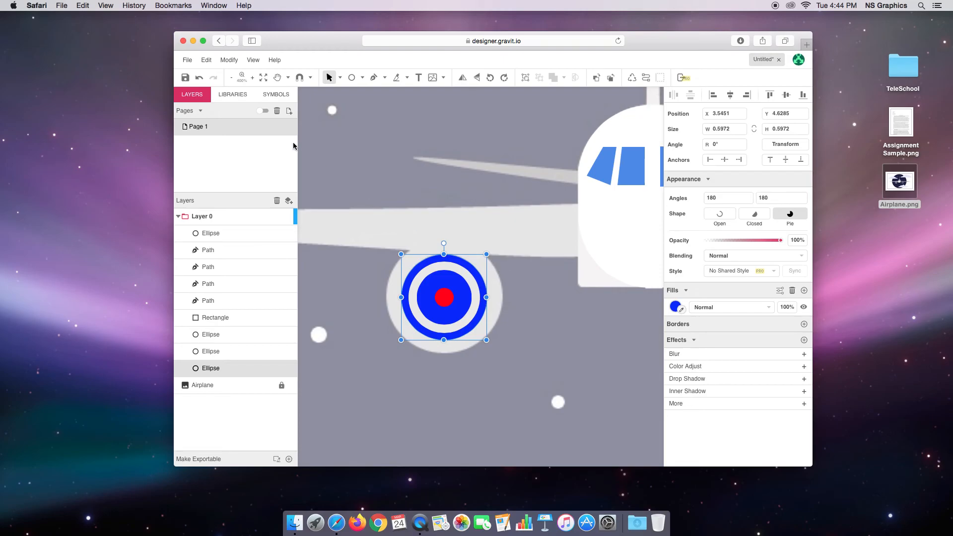
Duplicate the outer blue circle and enlarge the copy from its centre to cover the engine's outer casing
{"action": "left_click", "coordinate": [206, 60]}
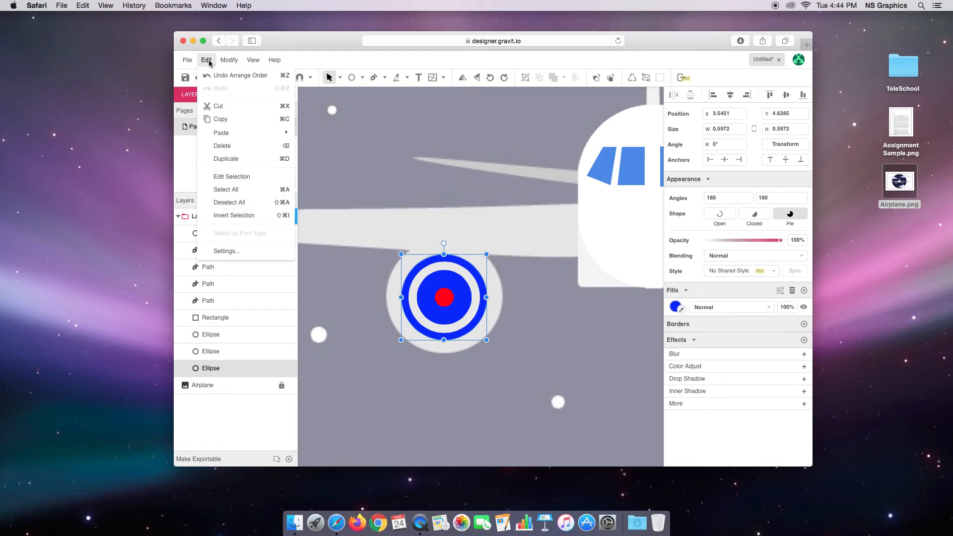
{"action": "left_click", "coordinate": [239, 159]}
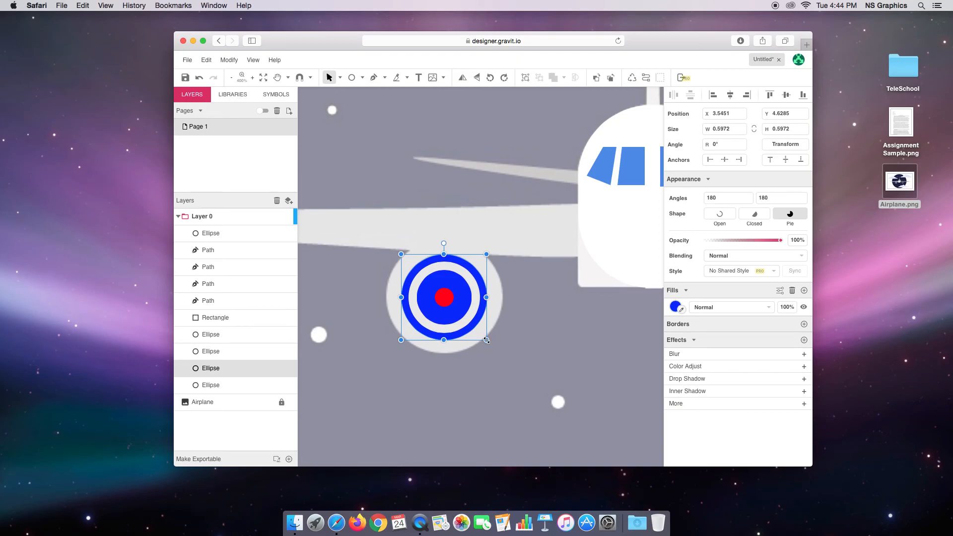
{"action": "left_click_drag", "start_coordinate": [486, 340], "coordinate": [498, 355]}
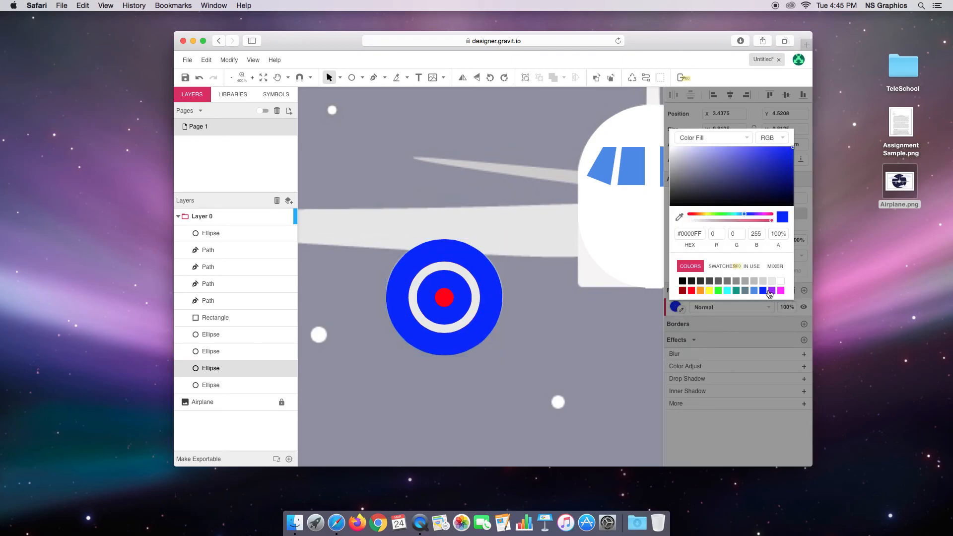
Fill the engine's outermost circle with light gray #E8E8E8 and send it to the back behind the blue rings
{"action": "left_click", "coordinate": [771, 280]}
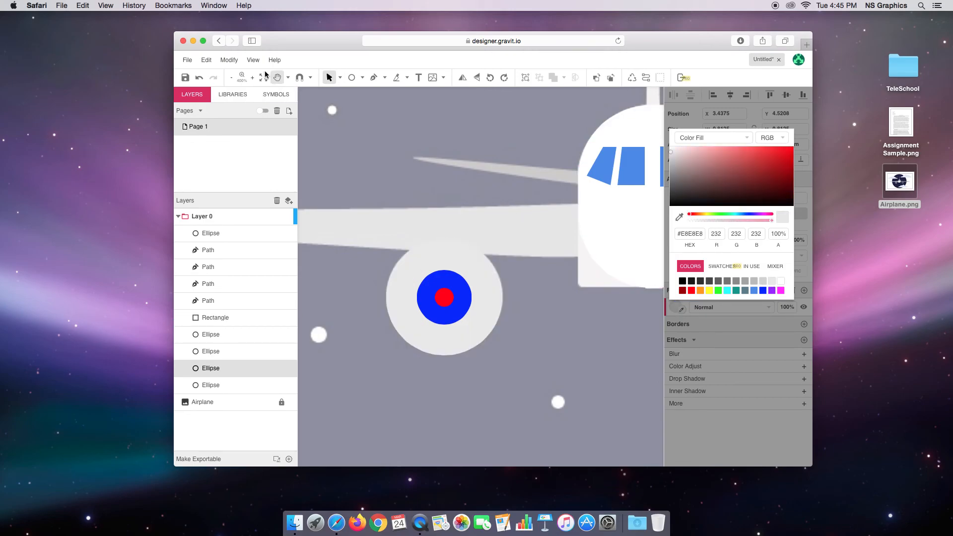
{"action": "left_click", "coordinate": [229, 60]}
{"action": "mouse_move", "coordinate": [244, 76]}
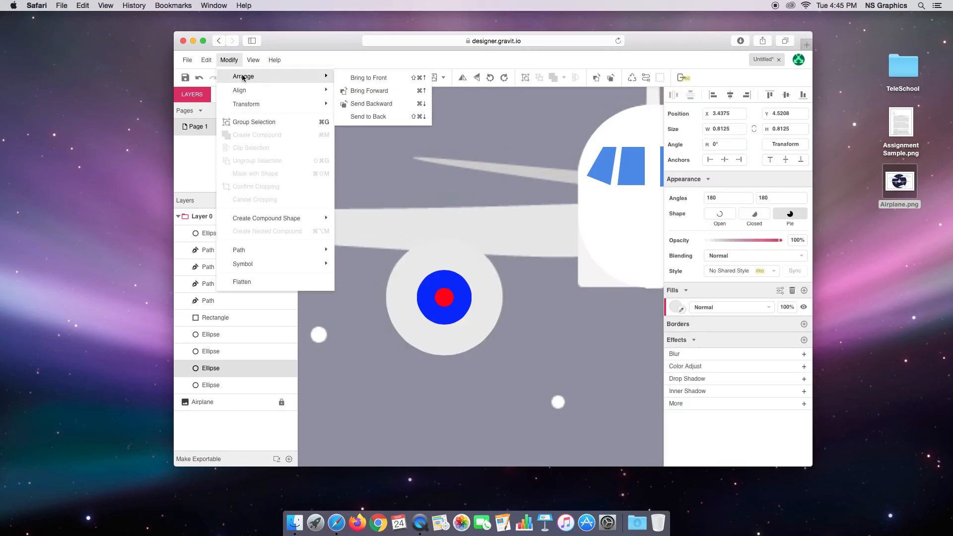
{"action": "left_click", "coordinate": [372, 117]}
{"action": "left_click", "coordinate": [394, 153]}
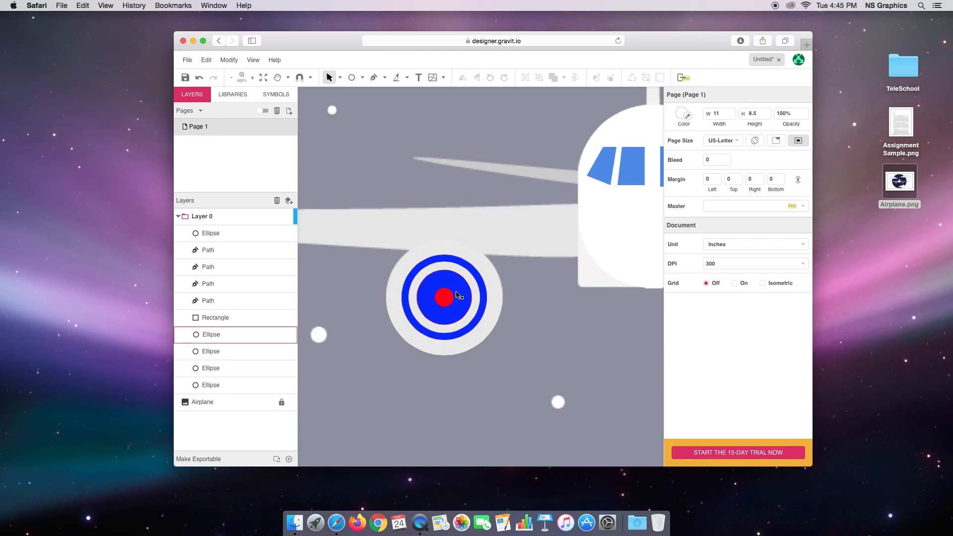
Select all five concentric circles of the finished engine and duplicate them together
{"action": "key", "text": "h"}
{"action": "left_click_drag", "start_coordinate": [604, 341], "coordinate": [492, 338]}
{"action": "left_click_drag", "start_coordinate": [598, 323], "coordinate": [463, 319]}
{"action": "left_click_drag", "start_coordinate": [543, 320], "coordinate": [461, 318]}
{"action": "left_click_drag", "start_coordinate": [534, 318], "coordinate": [476, 323]}
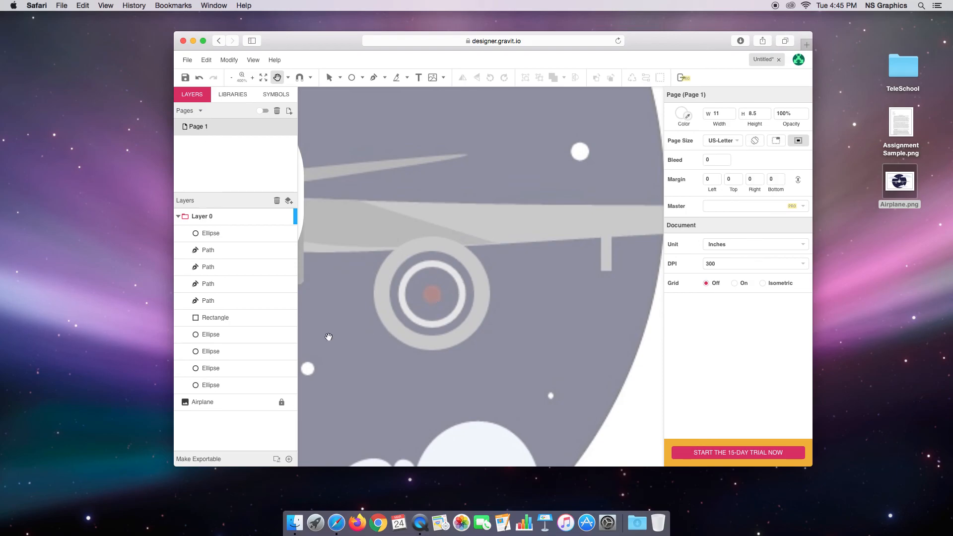
{"action": "left_click_drag", "start_coordinate": [417, 331], "coordinate": [485, 335]}
{"action": "left_click_drag", "start_coordinate": [351, 327], "coordinate": [525, 331]}
{"action": "left_click_drag", "start_coordinate": [451, 332], "coordinate": [506, 348]}
{"action": "left_click_drag", "start_coordinate": [444, 258], "coordinate": [567, 394]}
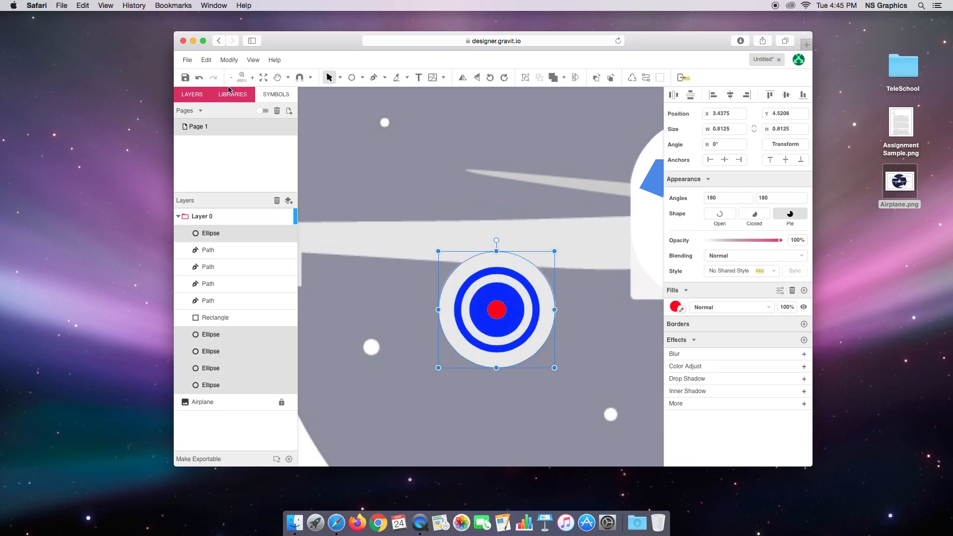
{"action": "left_click", "coordinate": [206, 60]}
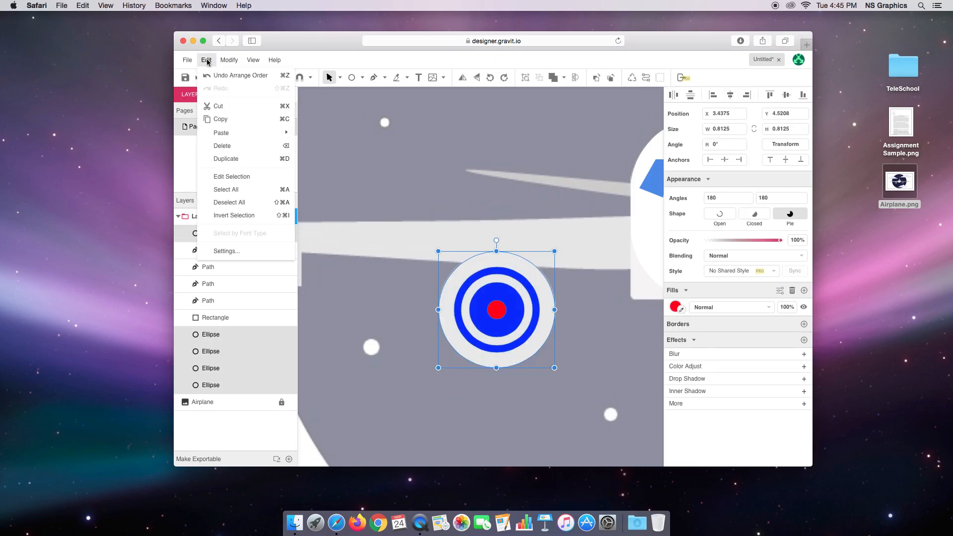
{"action": "left_click", "coordinate": [250, 158]}
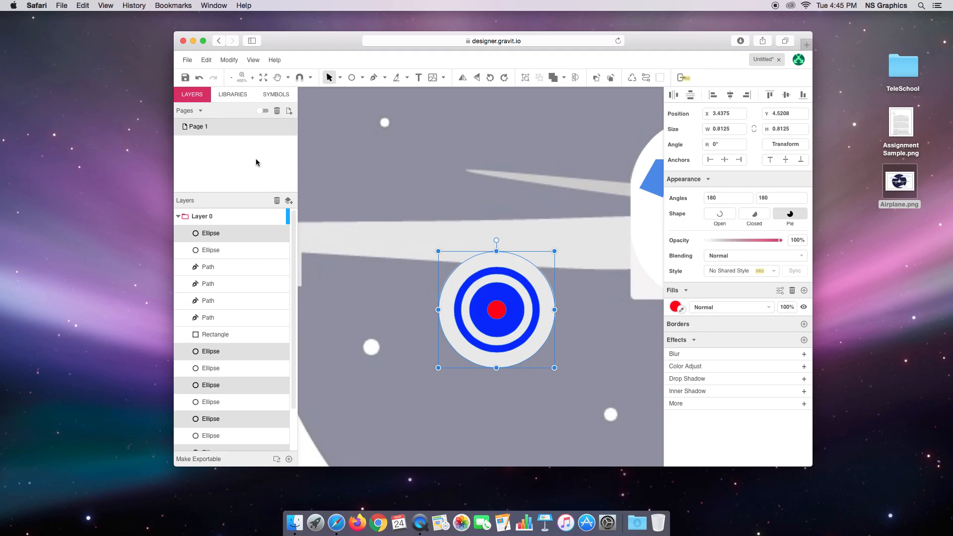
Move the duplicated engine circles across the fuselage onto the reference's opposite engine, at about X 6.33, Y 4.52 in, and deselect them
{"action": "left_click_drag", "start_coordinate": [475, 267], "coordinate": [580, 318]}
{"action": "key", "text": "space"}
{"action": "left_click_drag", "start_coordinate": [578, 235], "coordinate": [356, 211]}
{"action": "left_click_drag", "start_coordinate": [391, 321], "coordinate": [613, 268]}
{"action": "key", "text": "space"}
{"action": "left_click_drag", "start_coordinate": [483, 316], "coordinate": [371, 317]}
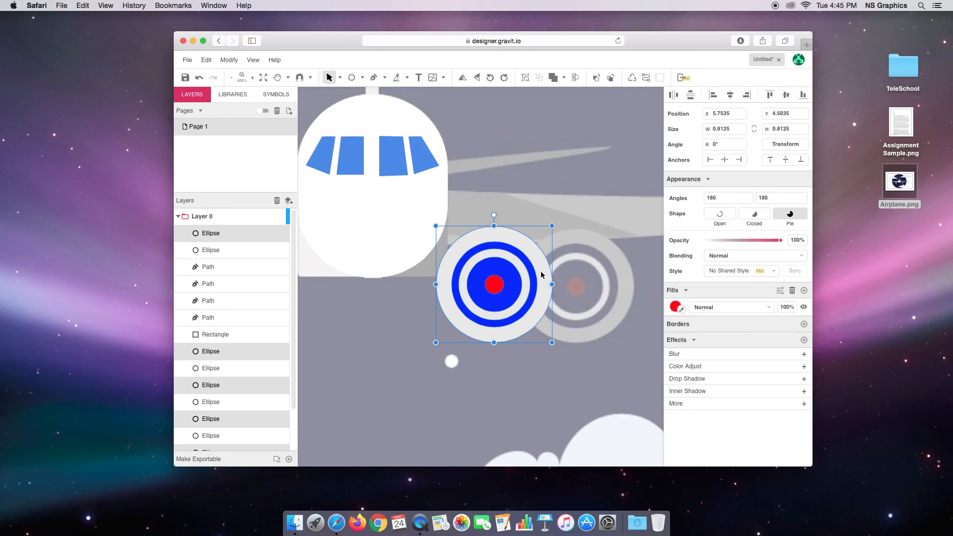
{"action": "left_click_drag", "start_coordinate": [539, 271], "coordinate": [621, 273]}
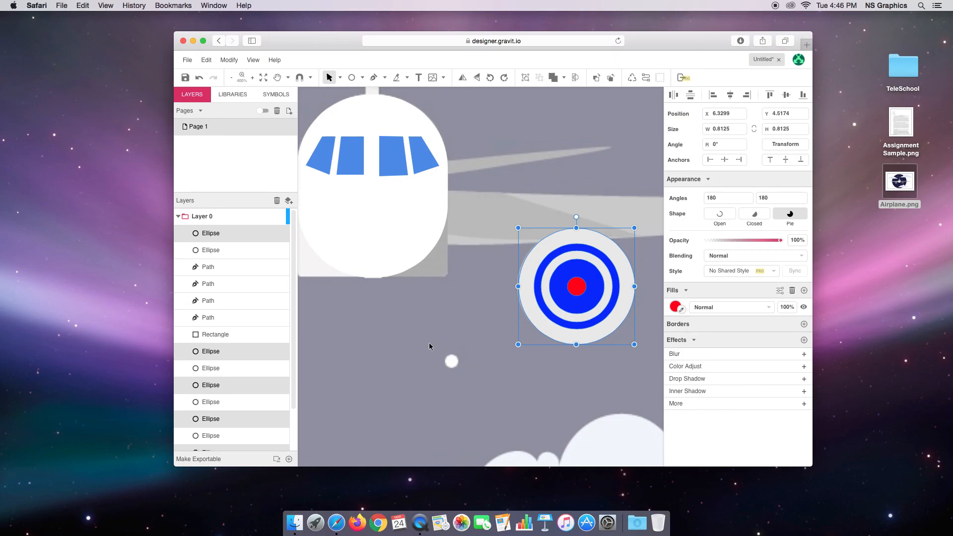
{"action": "key", "text": "super+minus"}
{"action": "key", "text": "super+minus"}
{"action": "key", "text": "super+minus"}
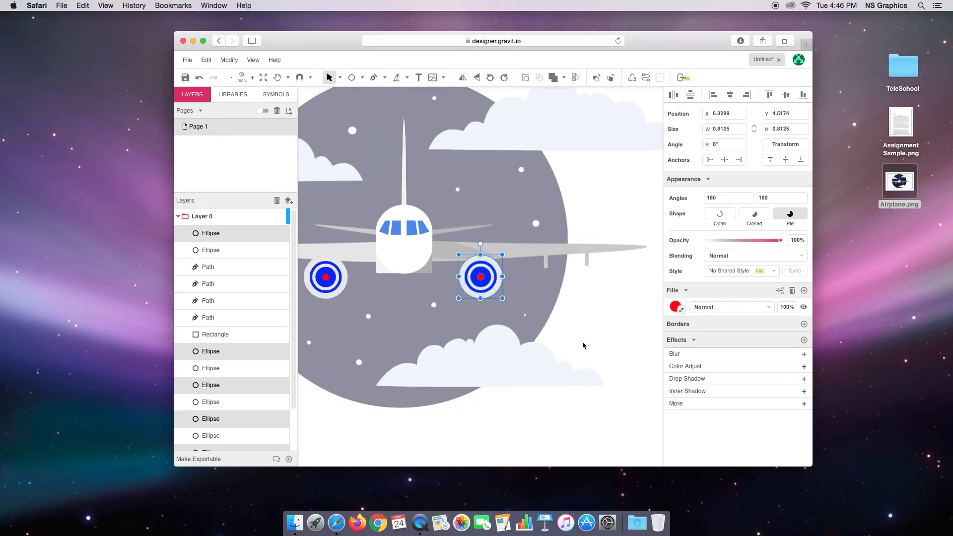
{"action": "left_click", "coordinate": [582, 346]}
{"action": "left_click_drag", "start_coordinate": [459, 339], "coordinate": [547, 354]}
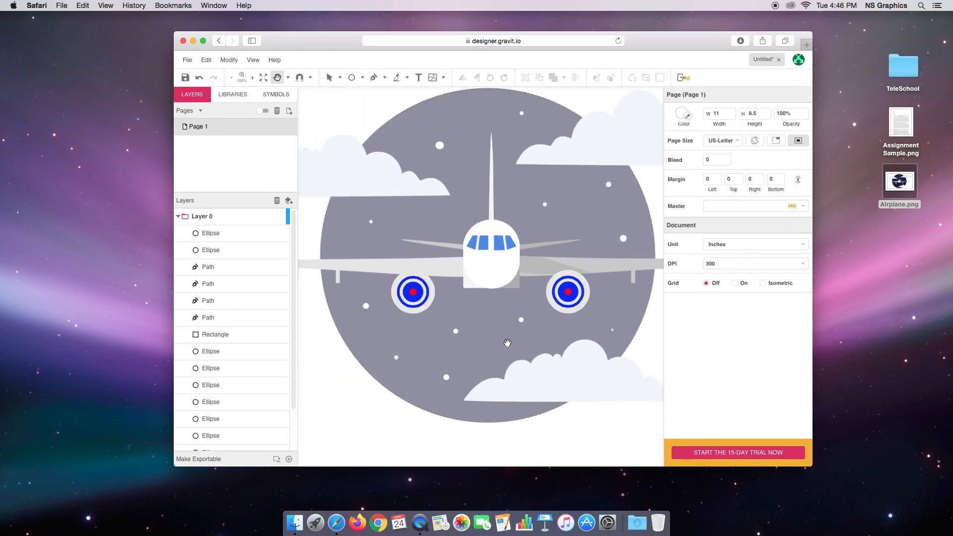